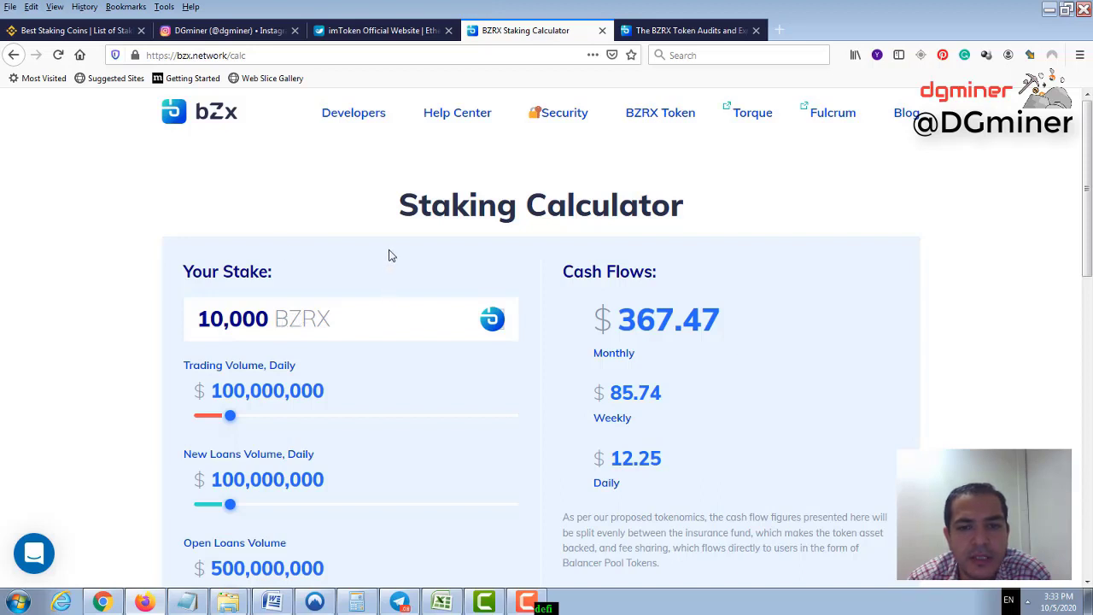
# Examine the BZRX stake amount and its daily, weekly and monthly cash flows in the Staking Calculator.
pyautogui.scroll(-1, 332, 185)
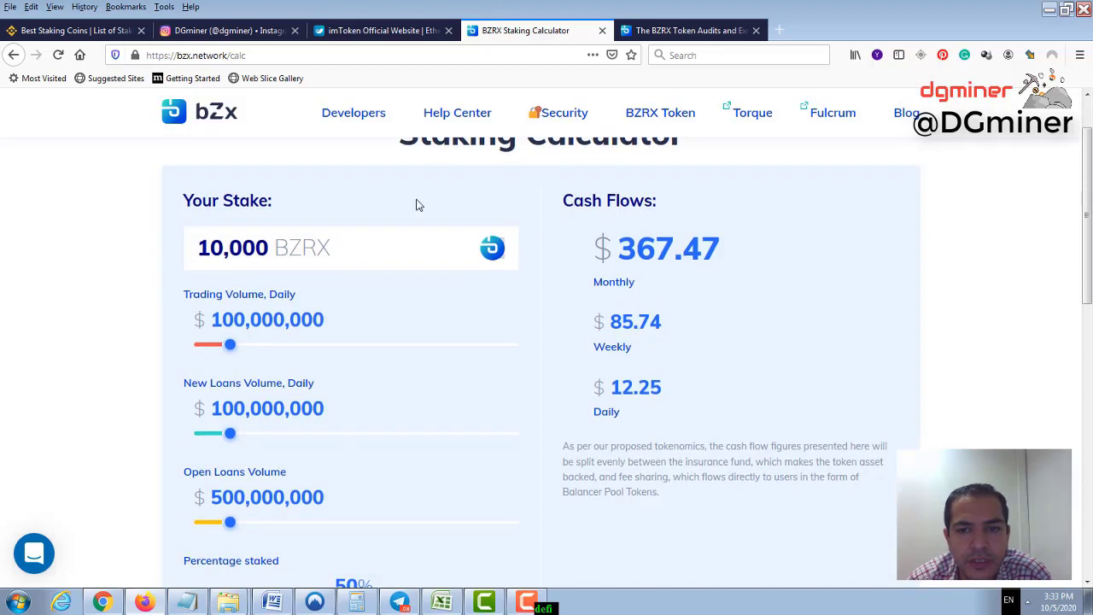
pyautogui.moveTo(350, 250); pyautogui.dragTo(184, 253)
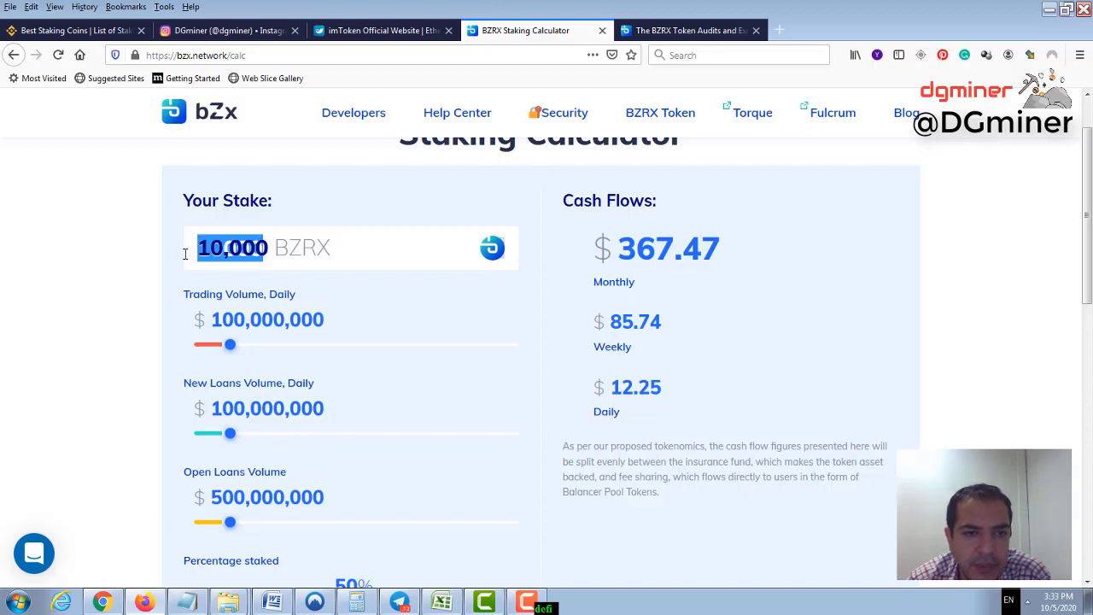
pyautogui.moveTo(292, 249); pyautogui.dragTo(161, 250)
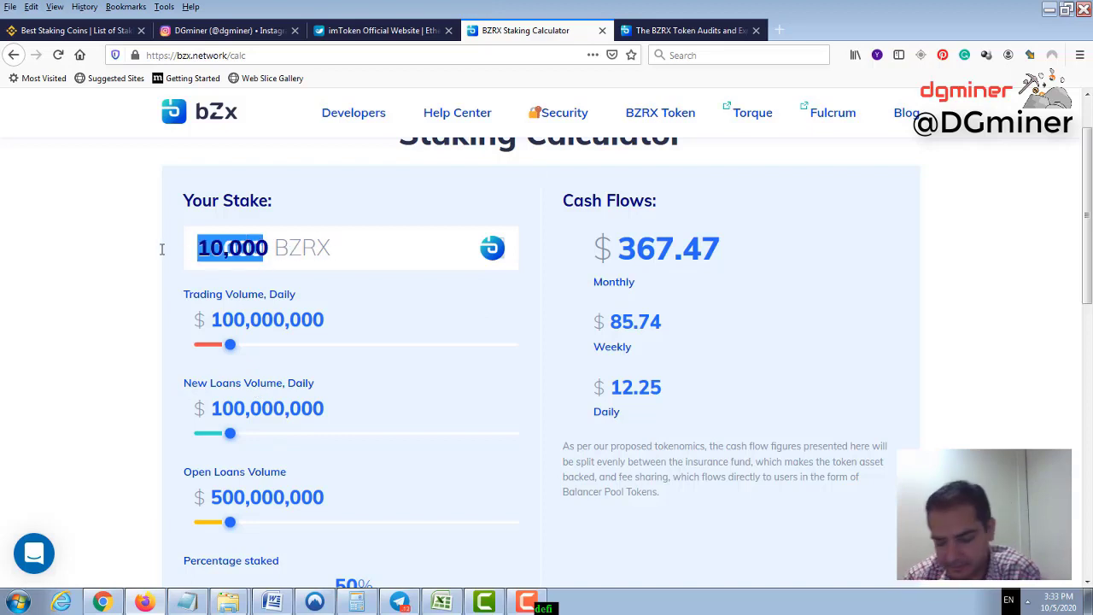
pyautogui.click(249, 248)
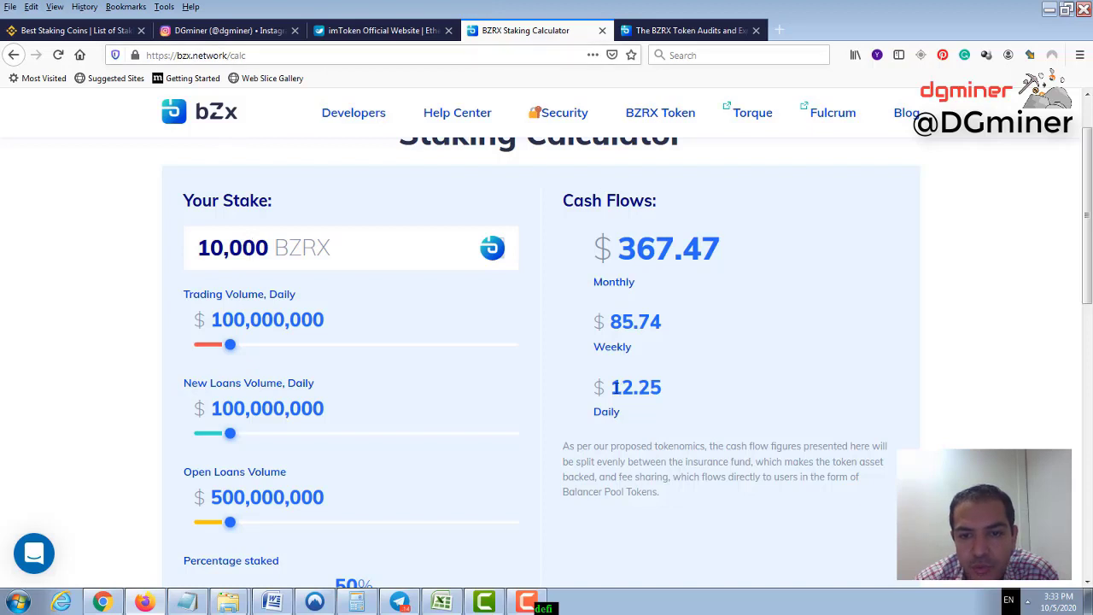
pyautogui.moveTo(611, 387); pyautogui.dragTo(682, 393)
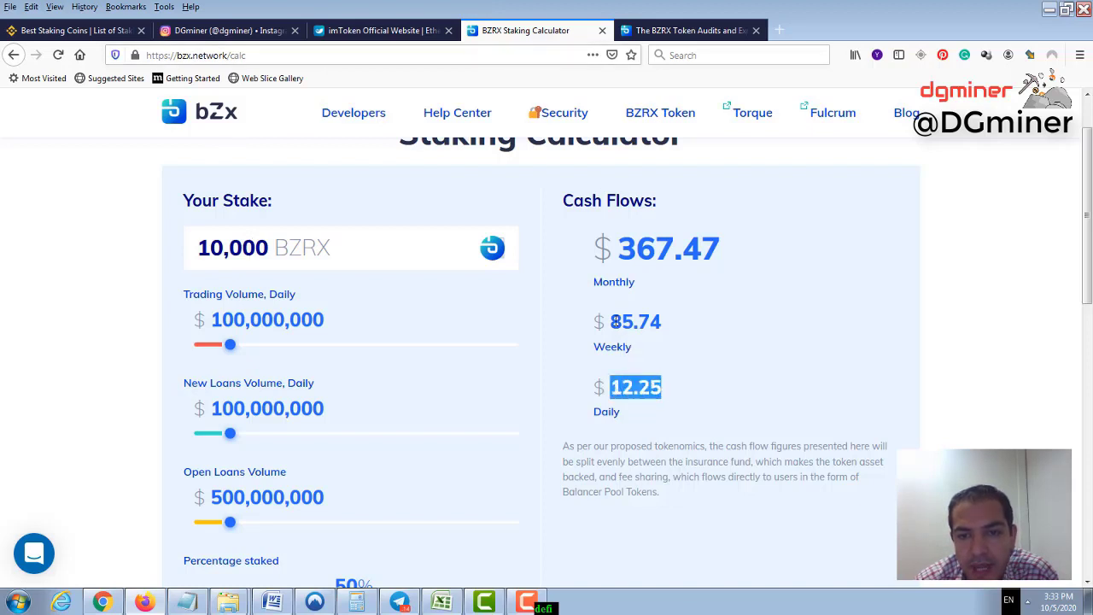
pyautogui.moveTo(611, 321); pyautogui.dragTo(676, 324)
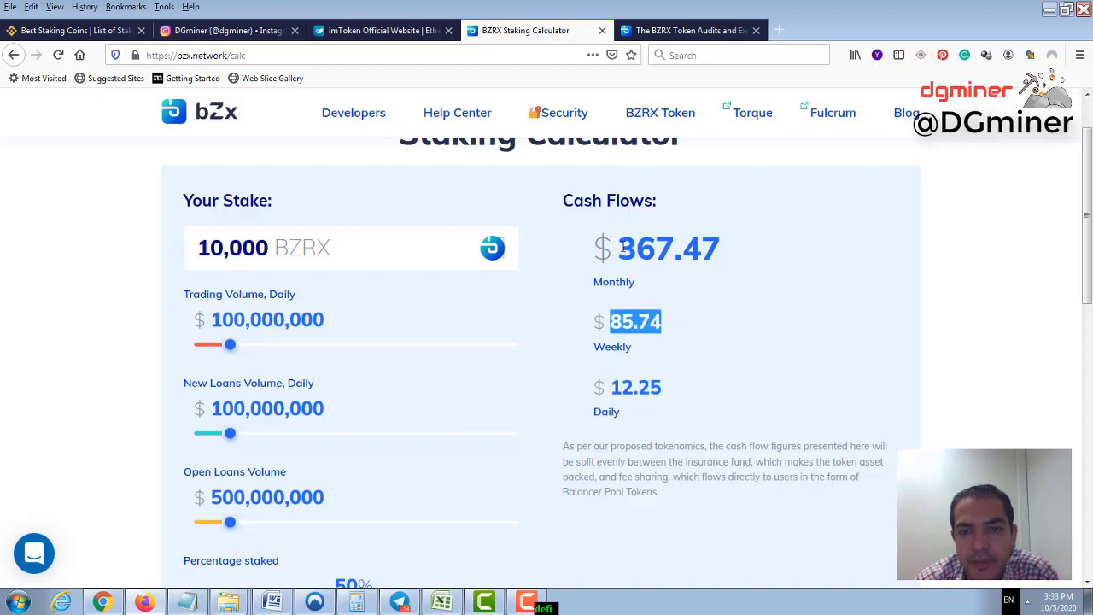
pyautogui.moveTo(620, 247); pyautogui.dragTo(743, 254)
pyautogui.click(698, 248)
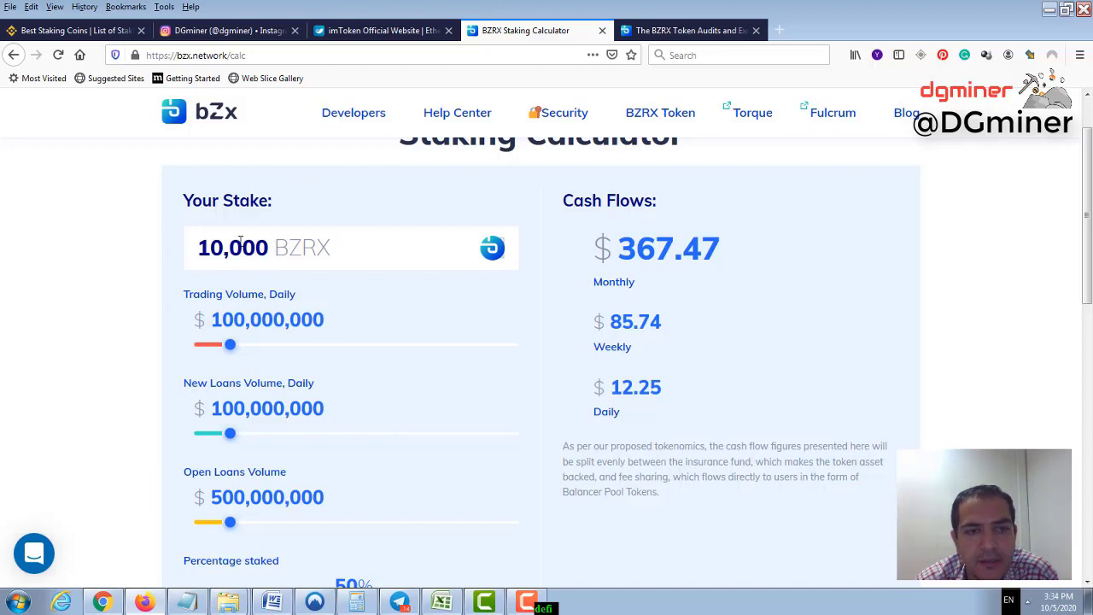
# Copy the 10,000 BZRX stake from the calculator and paste it into cell B1 of the Excel workbook Book1.
pyautogui.doubleClick(240, 245)
pyautogui.rightClick(250, 247)
pyautogui.click(267, 287)
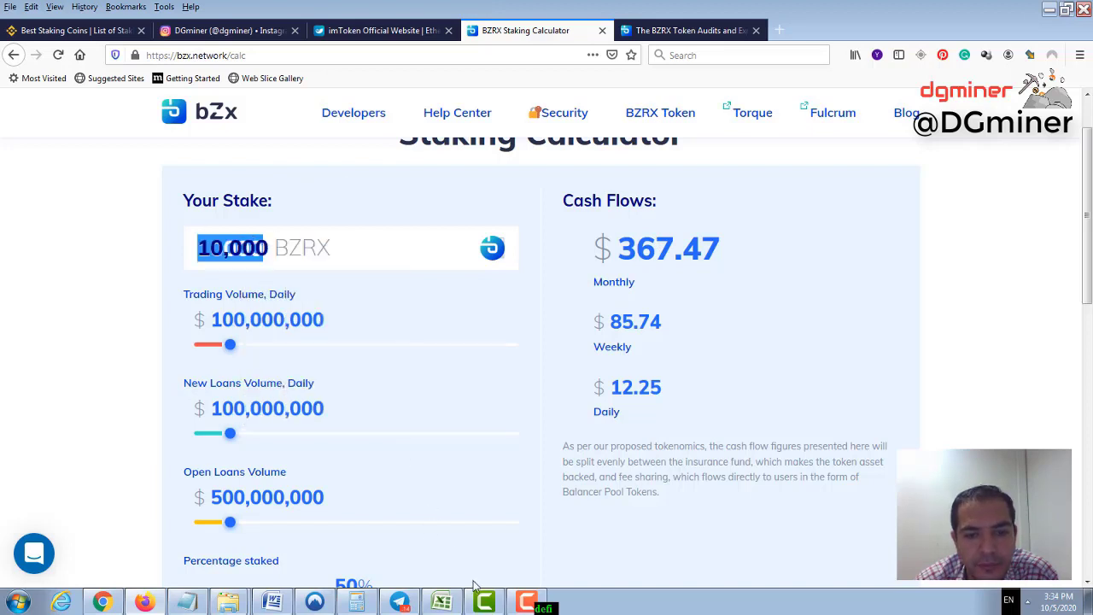
pyautogui.click(441, 601)
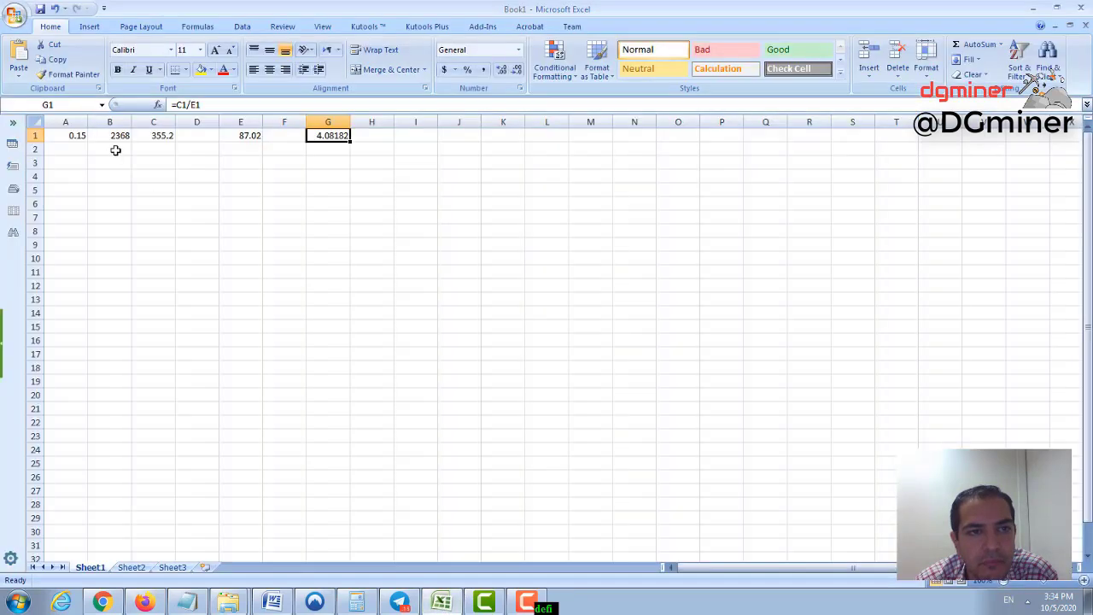
pyautogui.rightClick(109, 135)
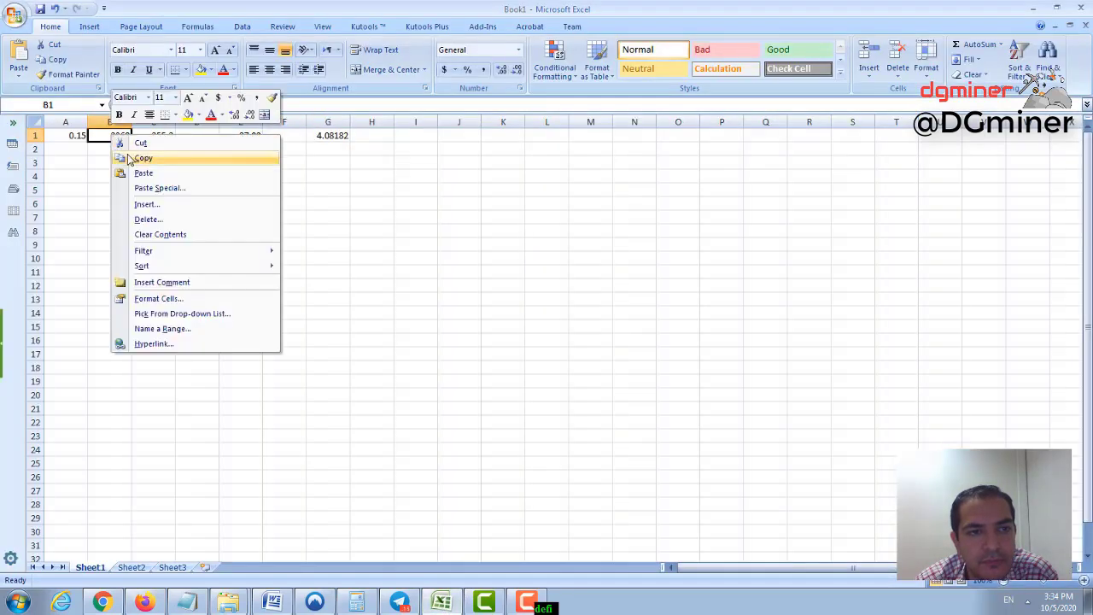
pyautogui.click(129, 172)
pyautogui.click(187, 186)
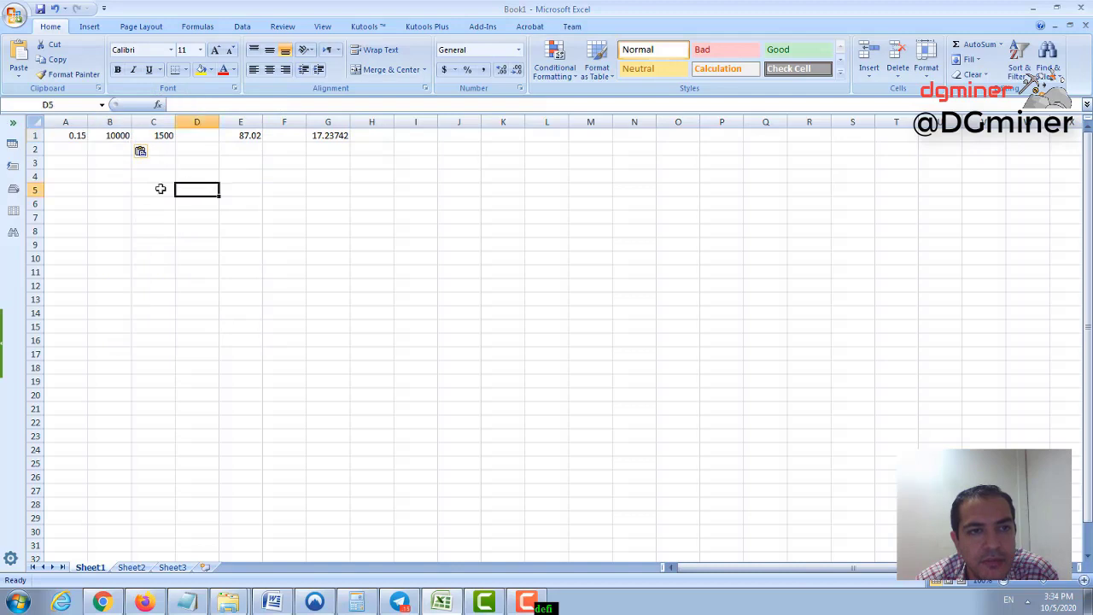
# Insert an entire row above the existing data in row 1 for headings.
pyautogui.moveTo(70, 137); pyautogui.dragTo(333, 134)
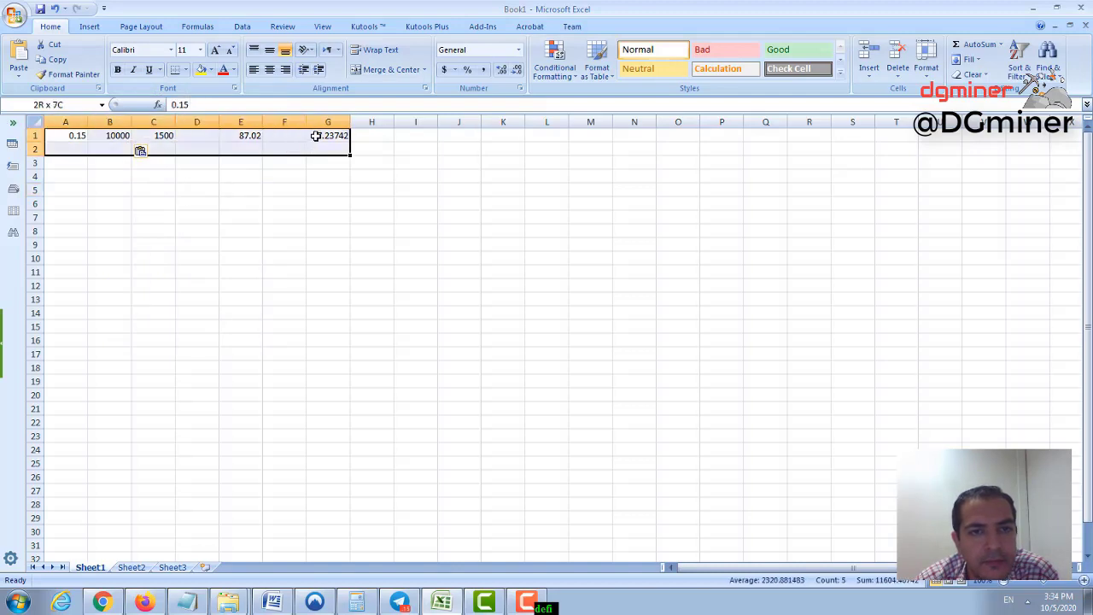
pyautogui.rightClick(317, 136)
pyautogui.click(350, 206)
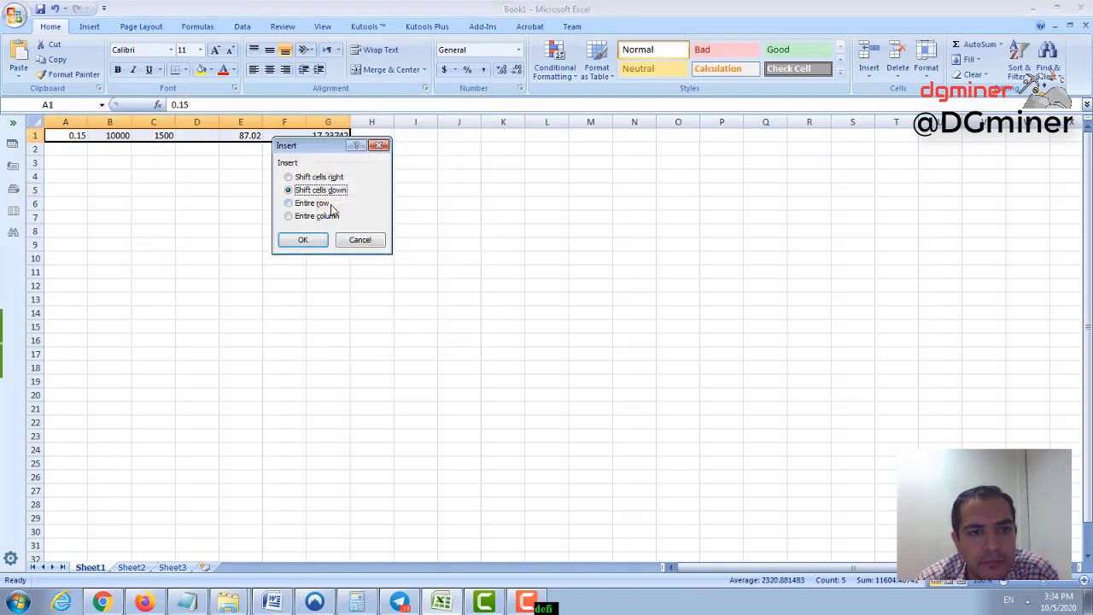
pyautogui.click(308, 202)
pyautogui.click(304, 239)
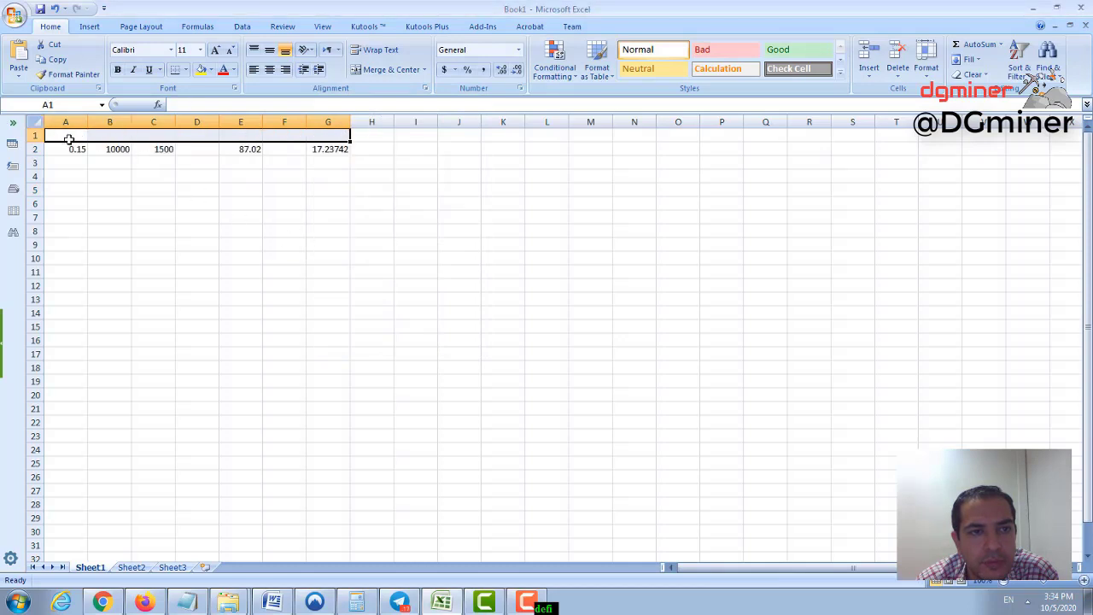
# Enter the headings "قیمت لحظه" in A1 and "تعداد سرمایه گذاری" in B1.
pyautogui.click(70, 138)
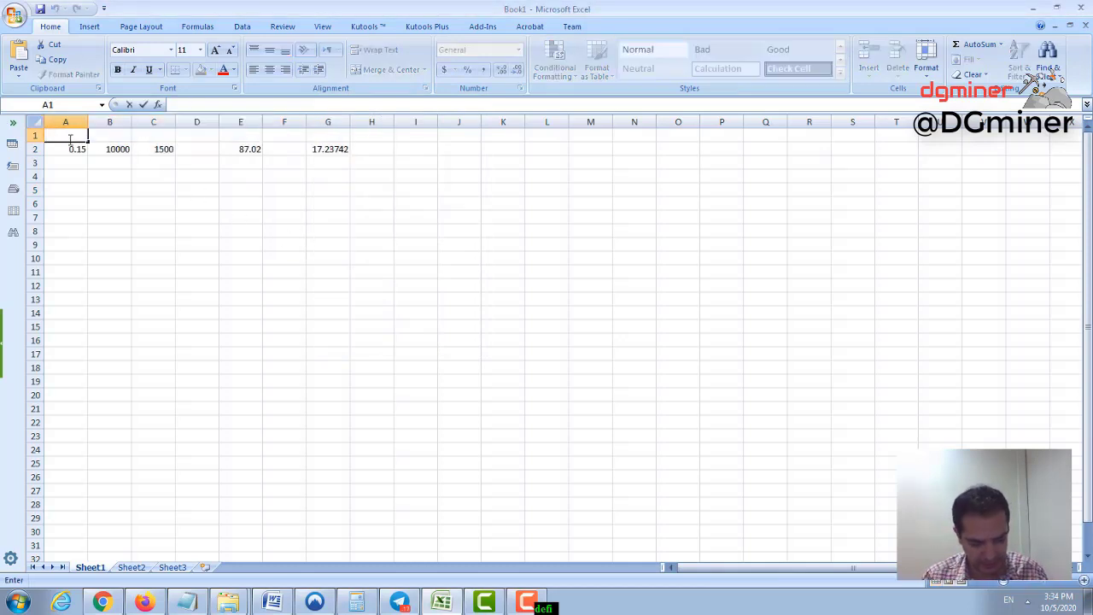
pyautogui.write('مت لحظه')
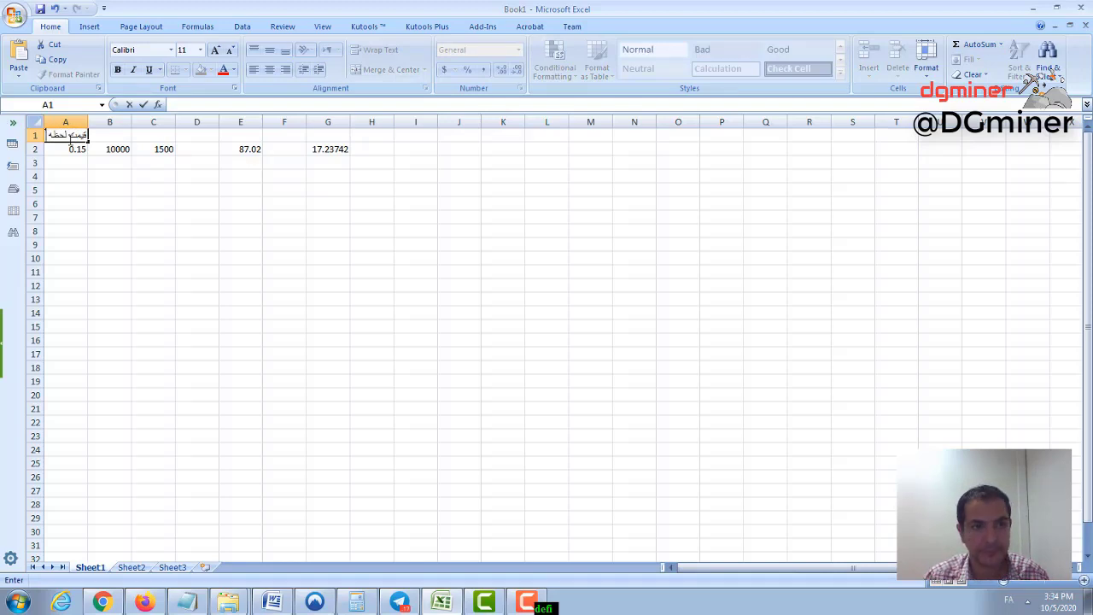
pyautogui.click(106, 135)
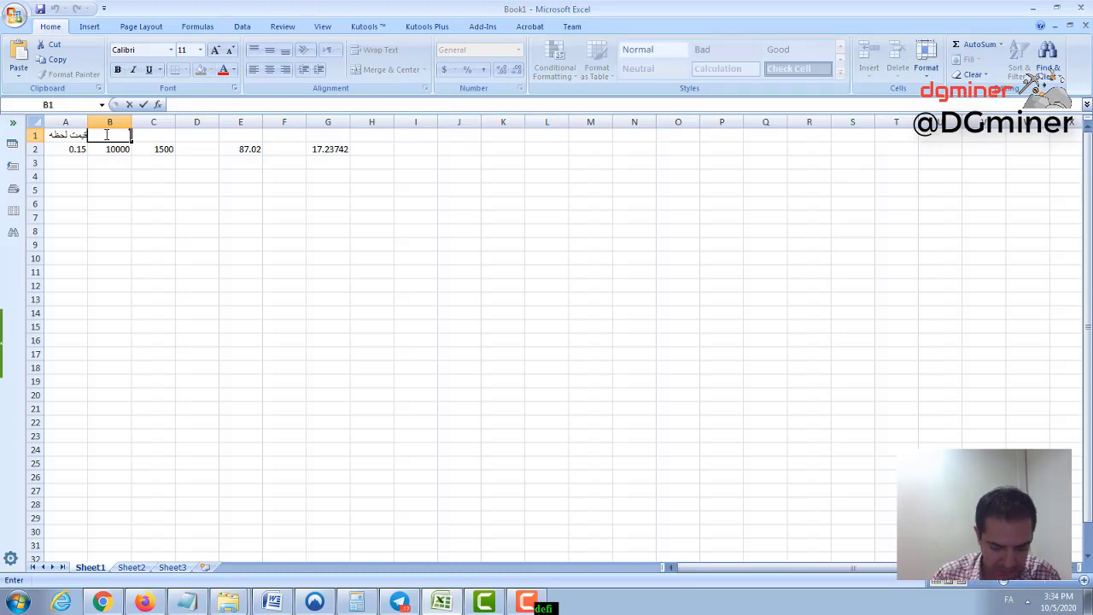
pyautogui.write('تعداد ماه سرمایه گذاری')
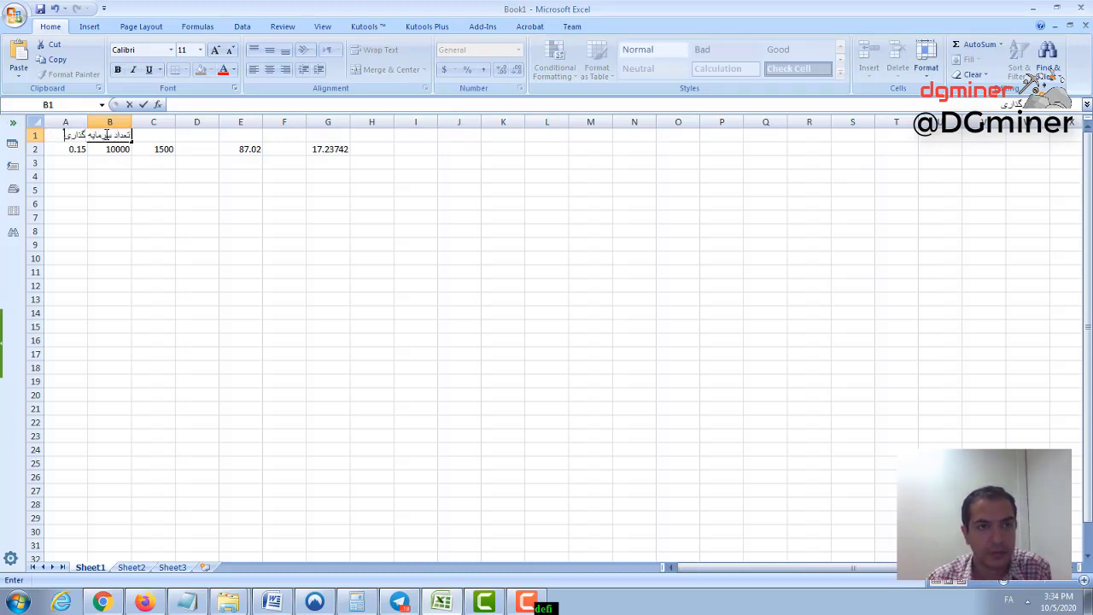
pyautogui.click(134, 177)
# Widen columns A, B and C and check the cells holding the investment amount and its formula.
pyautogui.moveTo(132, 122); pyautogui.dragTo(193, 122)
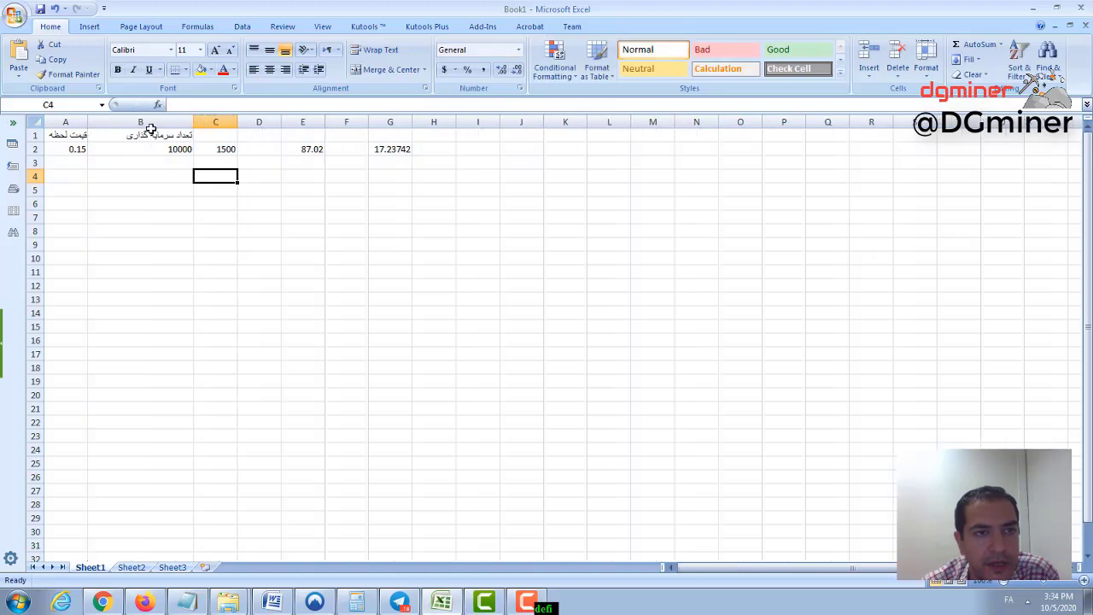
pyautogui.moveTo(88, 123); pyautogui.dragTo(109, 122)
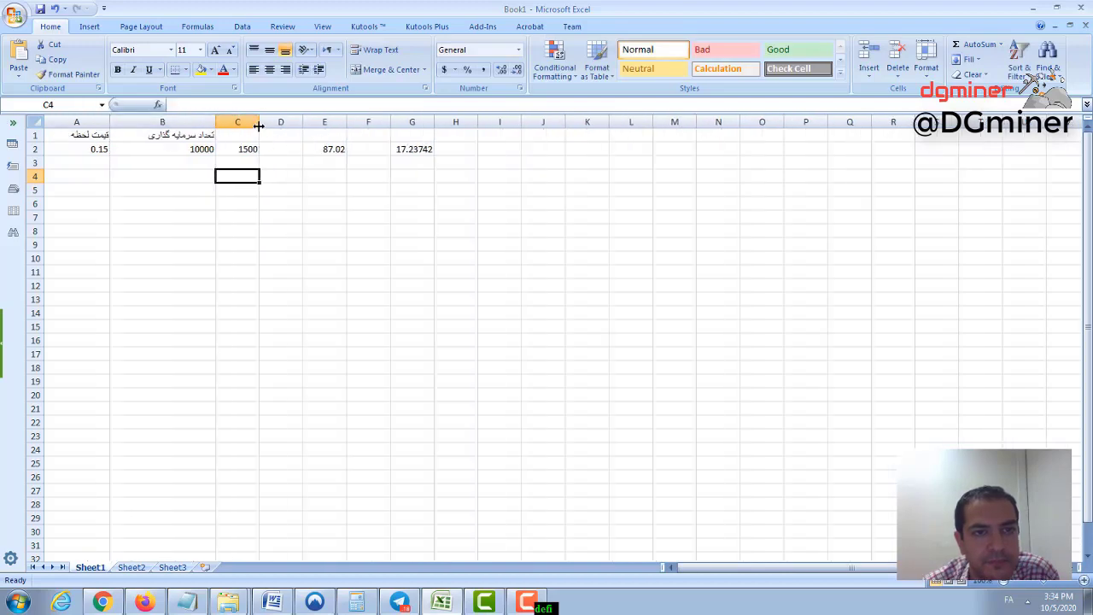
pyautogui.moveTo(259, 126); pyautogui.dragTo(320, 124)
pyautogui.click(279, 147)
pyautogui.click(192, 152)
pyautogui.click(269, 149)
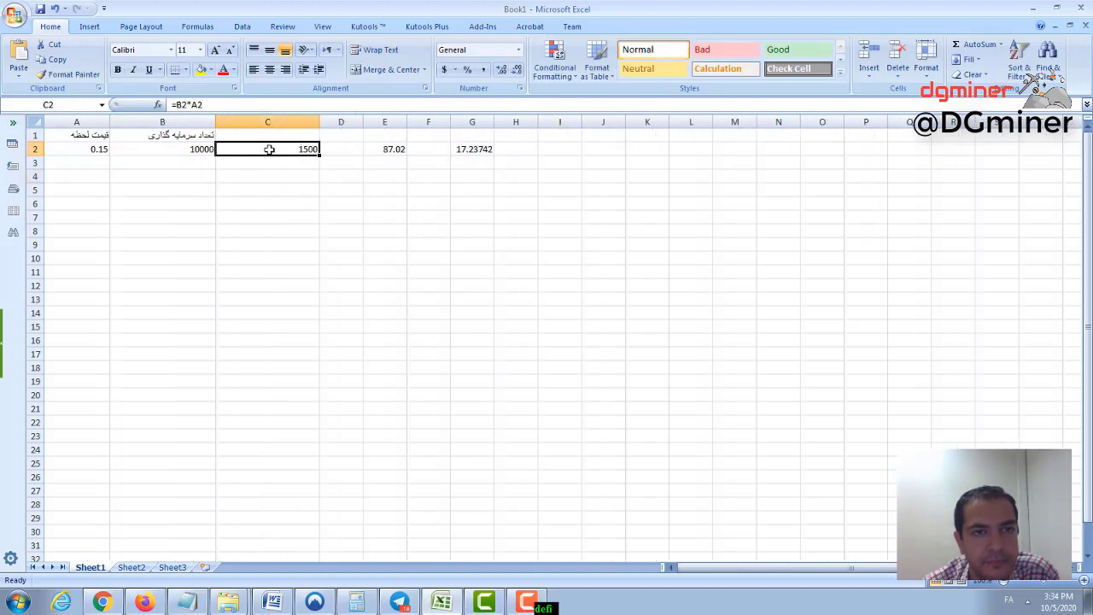
# Enter the heading "مقدار سرمایه گذاری به دلار" in C1 and widen column C slightly.
pyautogui.click(306, 133)
pyautogui.moveTo(319, 122); pyautogui.dragTo(333, 117)
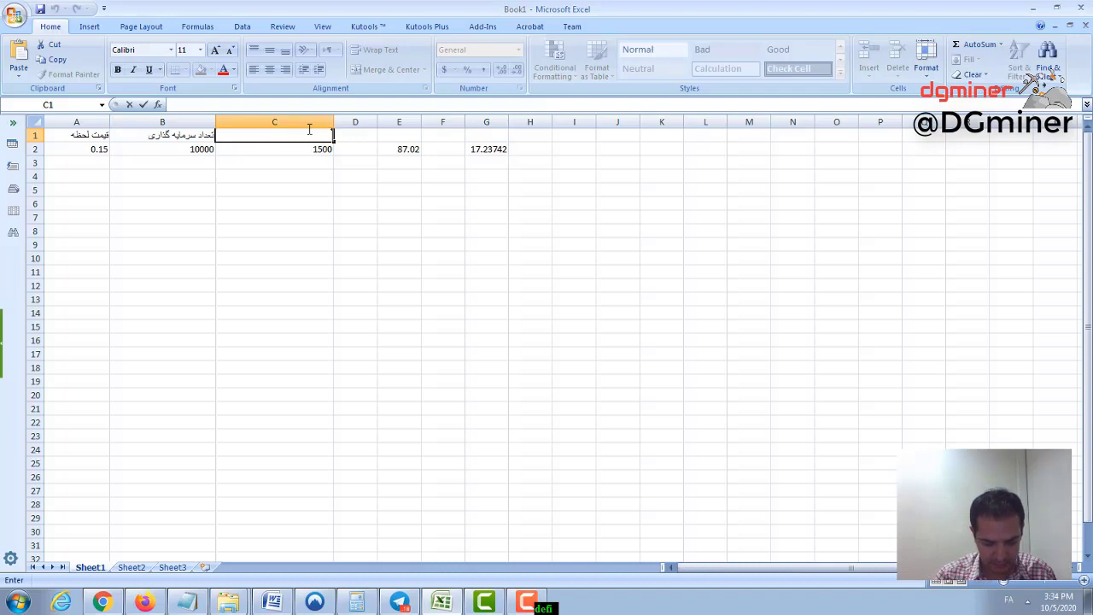
pyautogui.write('مقدار سرمایه')
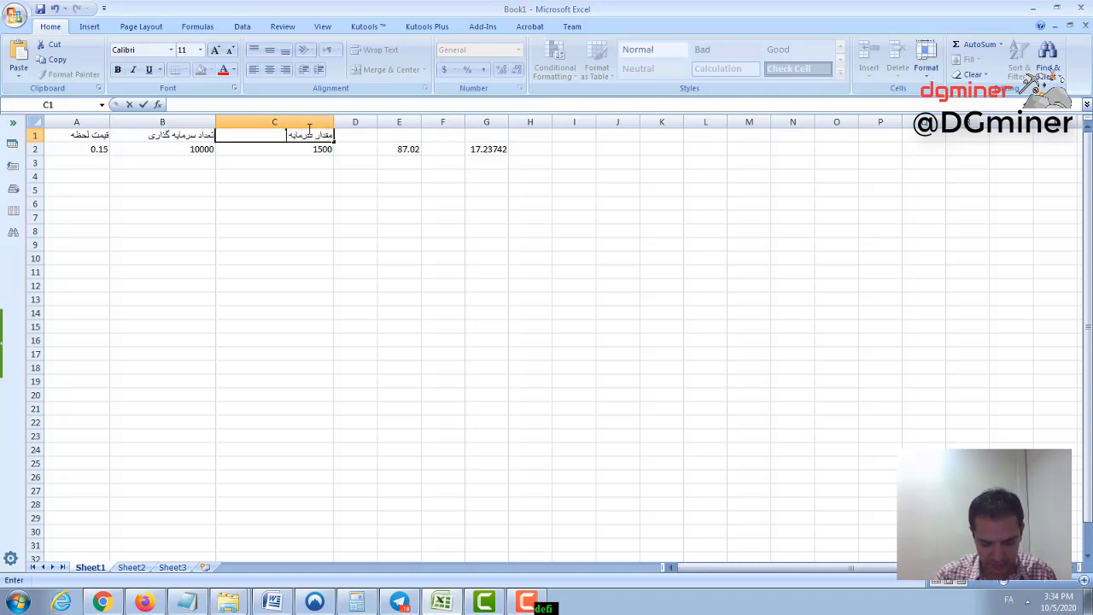
pyautogui.write(' گذاری به دلار')
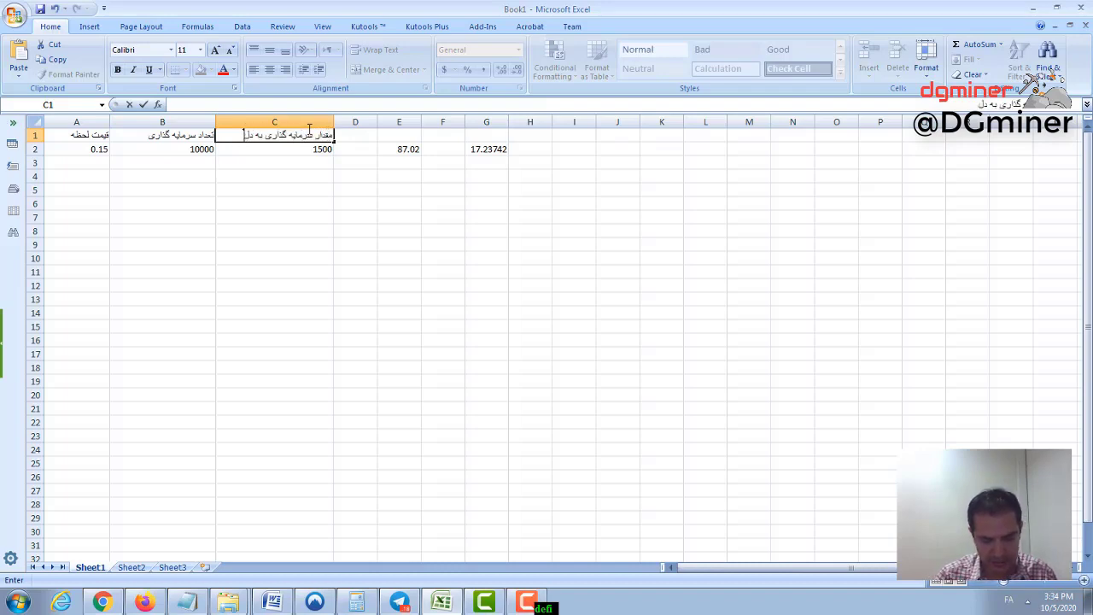
pyautogui.click(299, 208)
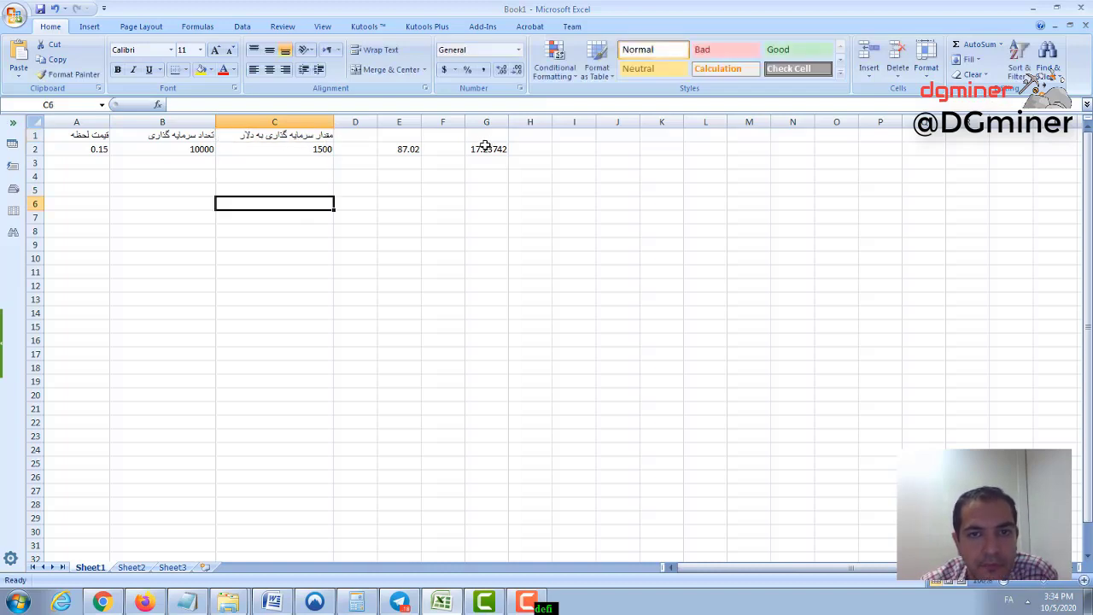
# Set the font of A1:G2 to B Titr and centre its contents vertically and horizontally.
pyautogui.moveTo(486, 147); pyautogui.dragTo(21, 131)
pyautogui.click(172, 50)
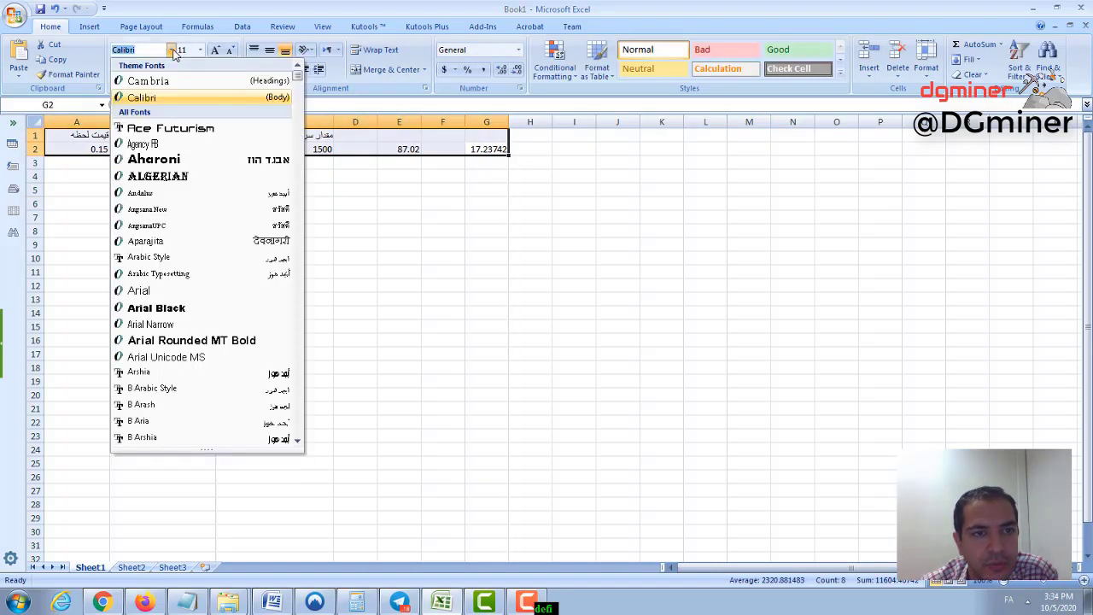
pyautogui.scroll(-14, 181, 277)
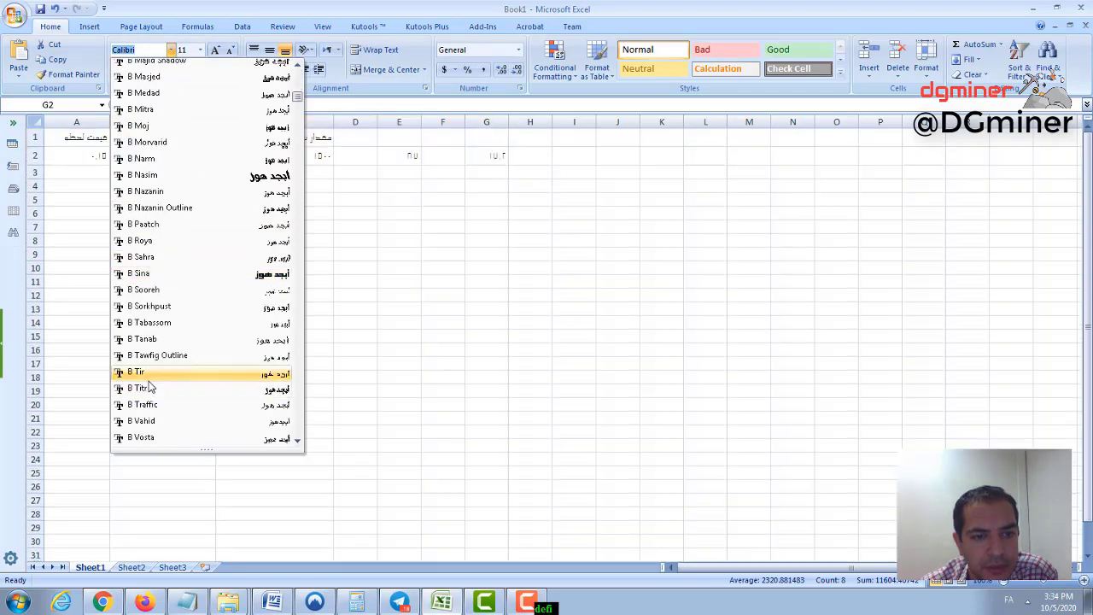
pyautogui.click(151, 390)
pyautogui.click(269, 50)
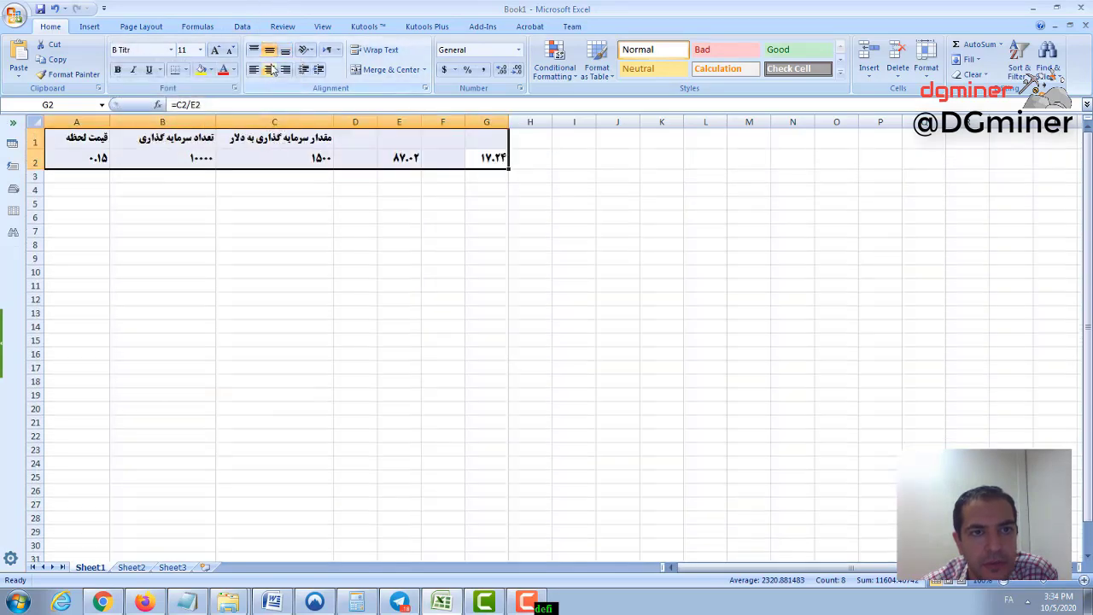
pyautogui.click(269, 69)
# Enlarge the font of A1:G2 to size 20 and apply All Borders to the range.
pyautogui.click(215, 49)
pyautogui.click(216, 49)
pyautogui.click(215, 49)
pyautogui.click(215, 49)
pyautogui.click(215, 49)
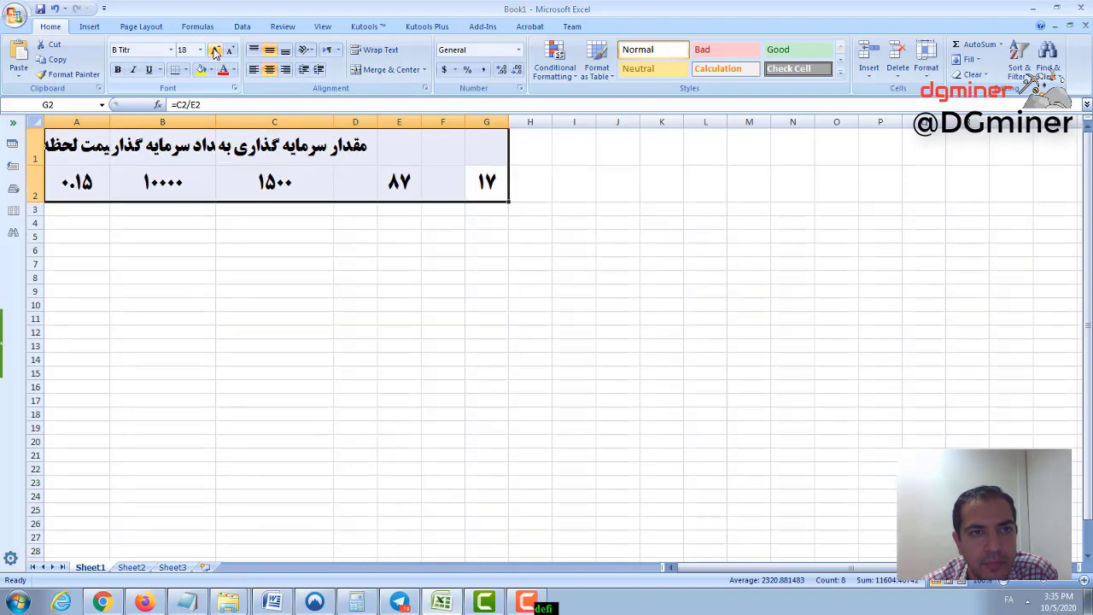
pyautogui.click(185, 69)
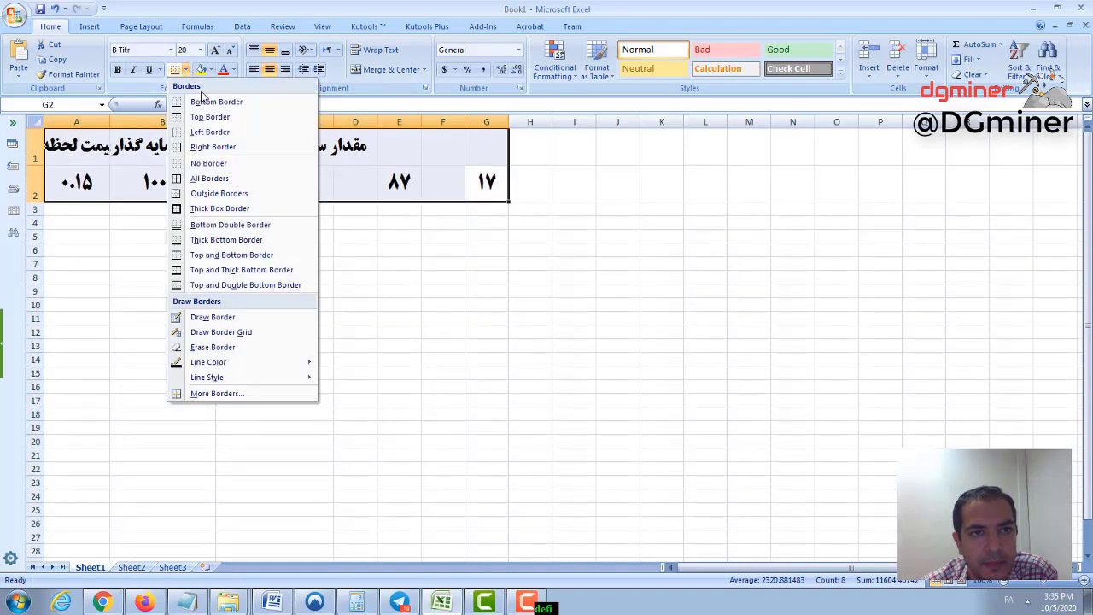
pyautogui.click(209, 178)
pyautogui.click(355, 304)
# Widen columns A, B, C and D so the enlarged headings fit within their cells.
pyautogui.doubleClick(332, 120)
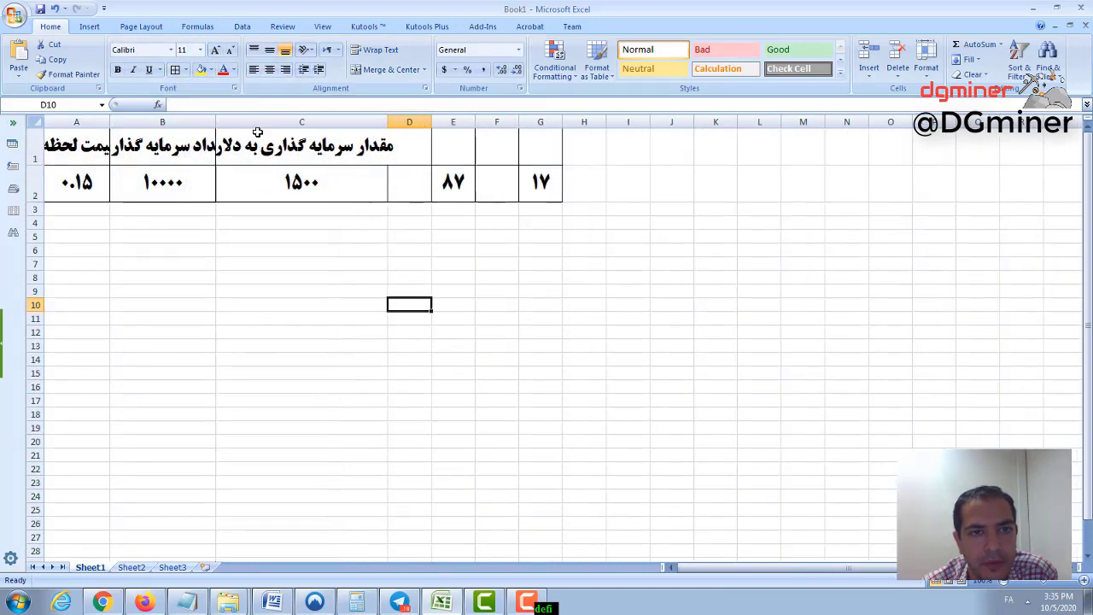
pyautogui.doubleClick(216, 122)
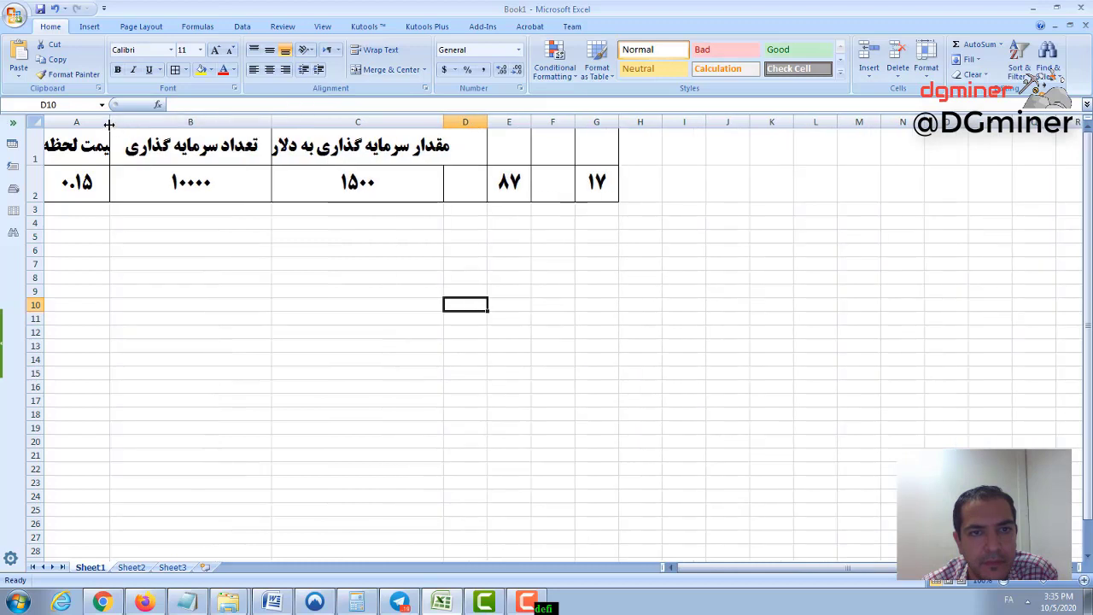
pyautogui.moveTo(109, 124); pyautogui.dragTo(208, 122)
pyautogui.moveTo(586, 122); pyautogui.dragTo(622, 121)
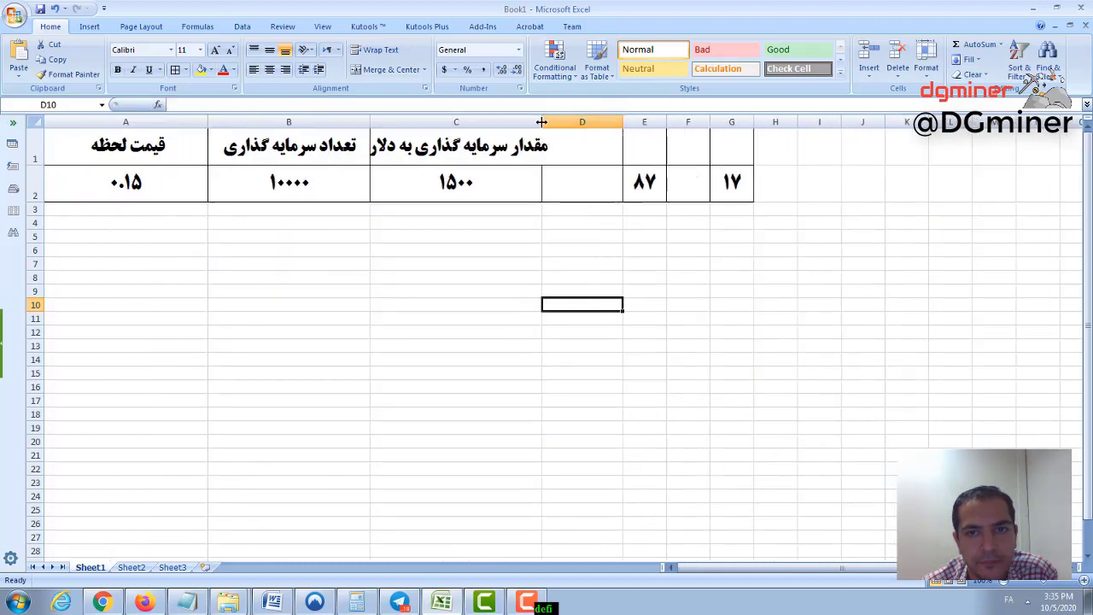
pyautogui.moveTo(541, 122); pyautogui.dragTo(572, 122)
# Enter the heading "بازگشت سرمایه ماهیانه" in D1 and widen column D to fit it.
pyautogui.click(614, 194)
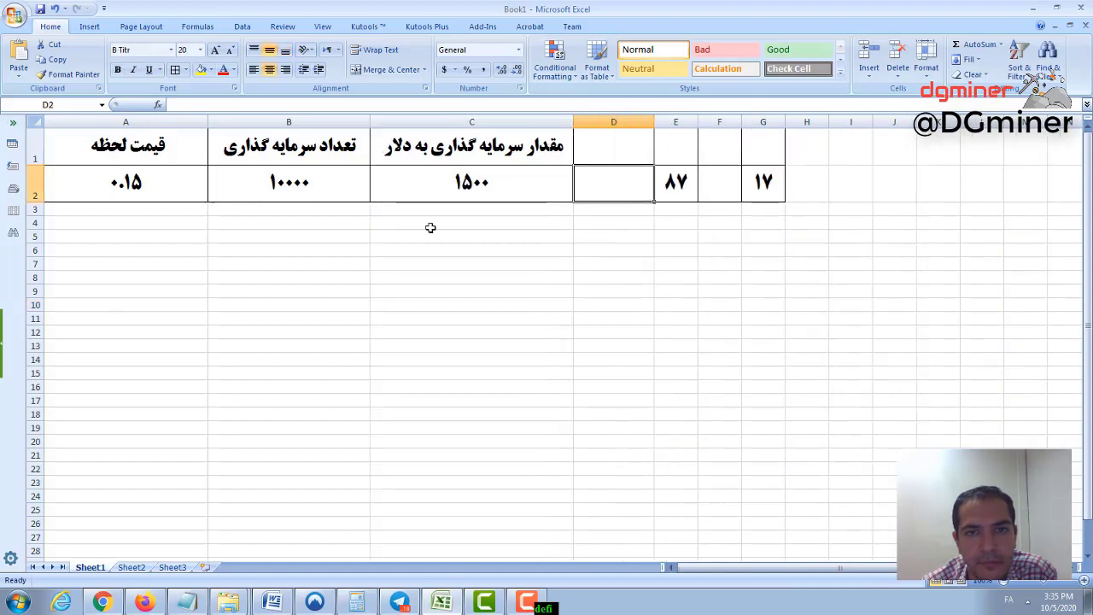
pyautogui.click(602, 148)
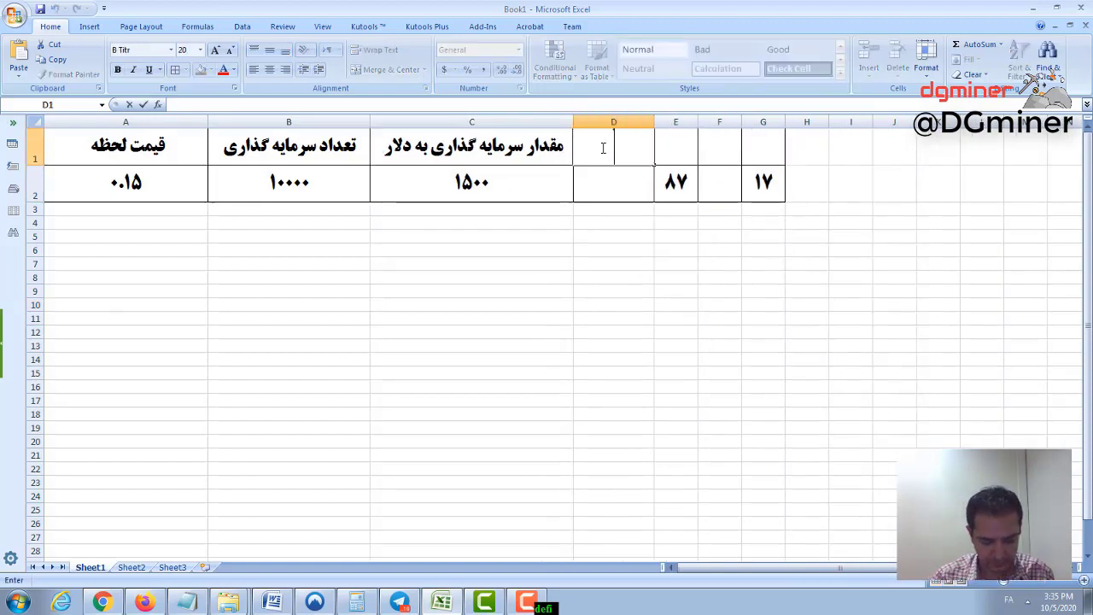
pyautogui.write('بازگشت سر')
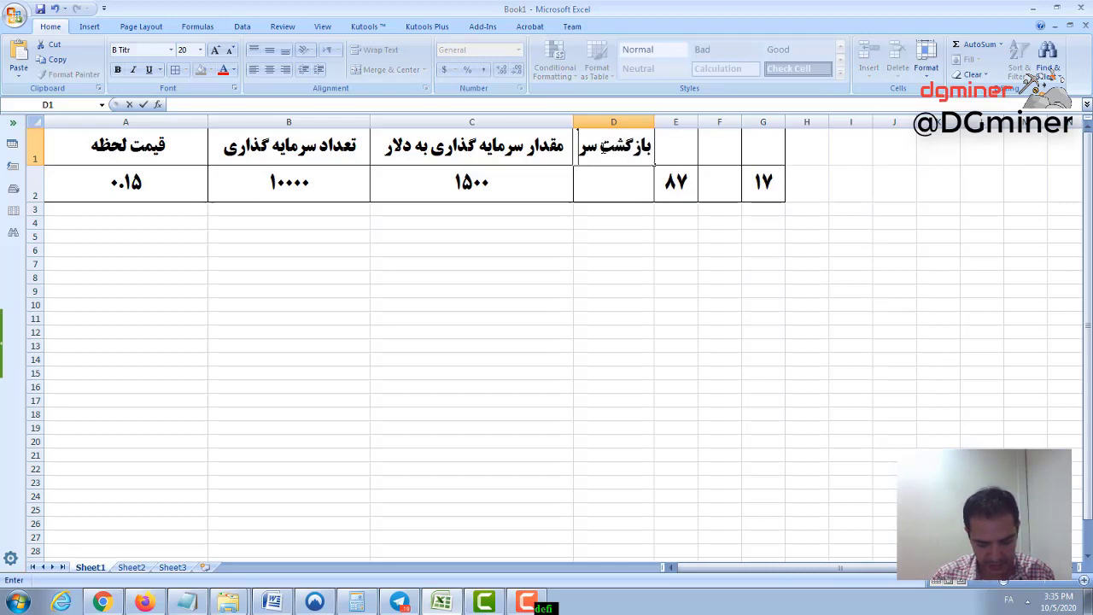
pyautogui.write('مایه ماهیا')
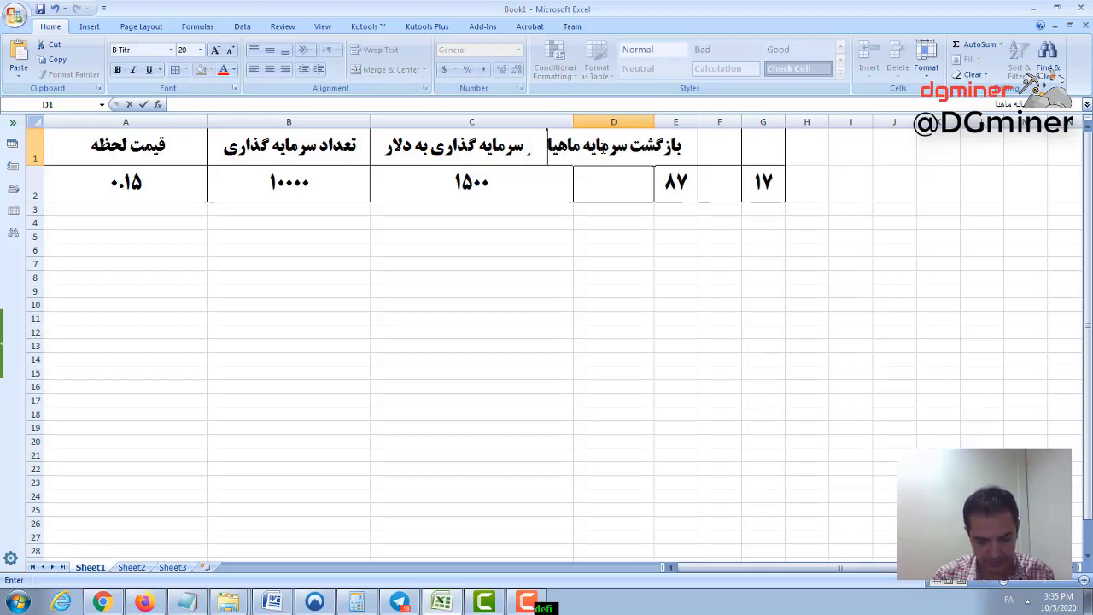
pyautogui.write('نه')
pyautogui.click(571, 264)
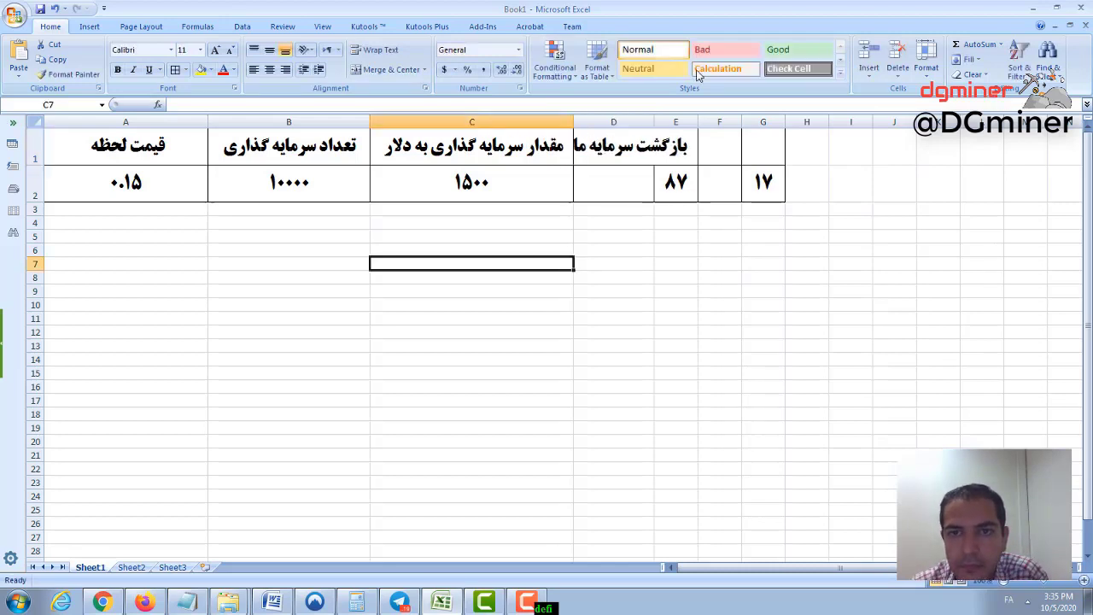
pyautogui.moveTo(654, 121); pyautogui.dragTo(755, 122)
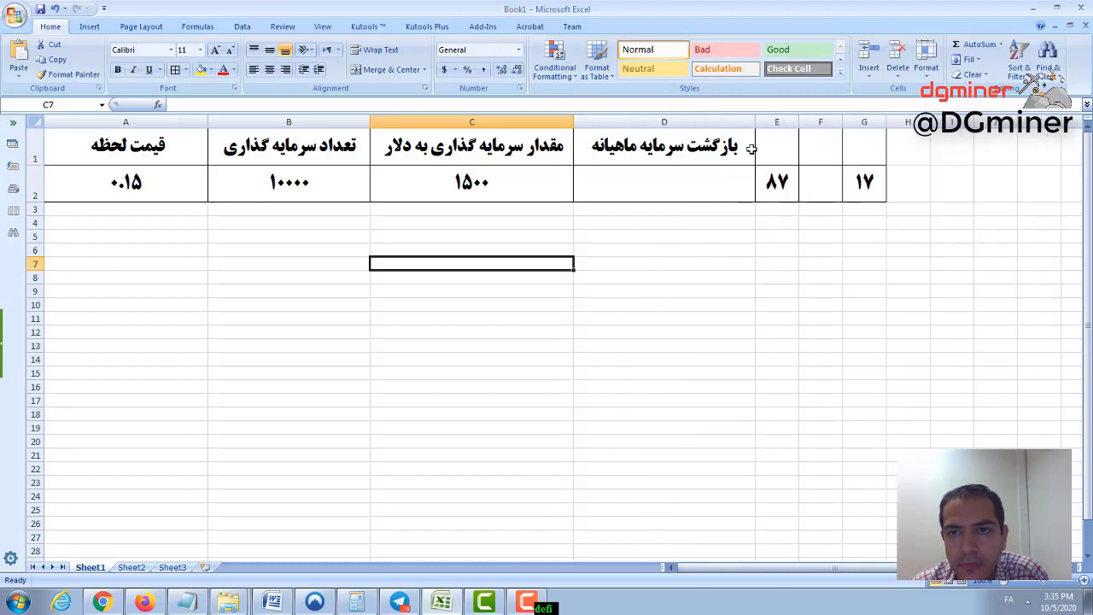
pyautogui.click(749, 162)
pyautogui.click(718, 176)
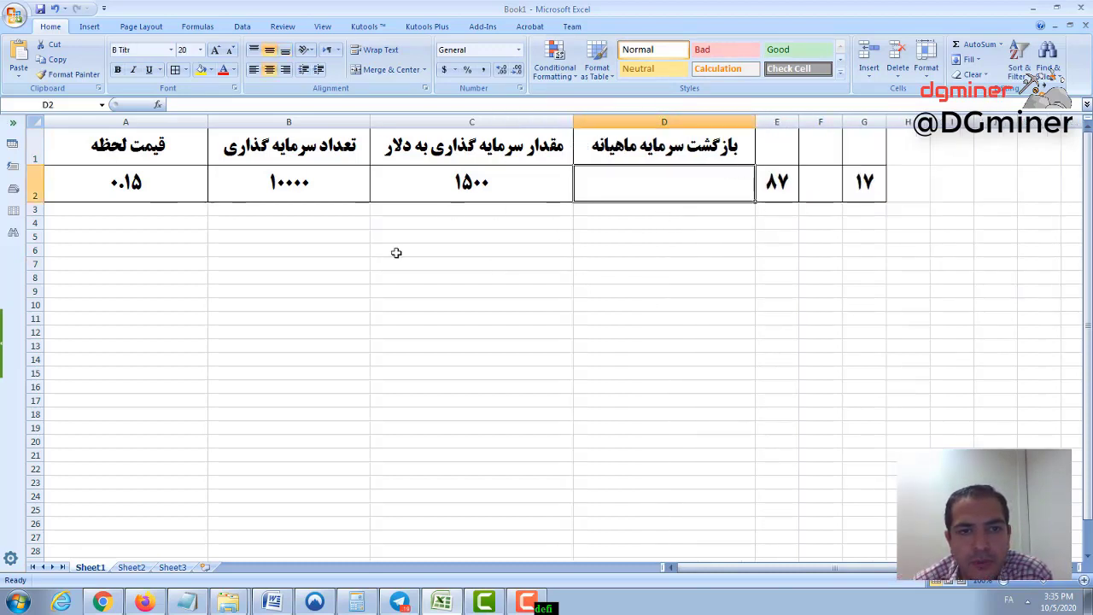
pyautogui.click(128, 188)
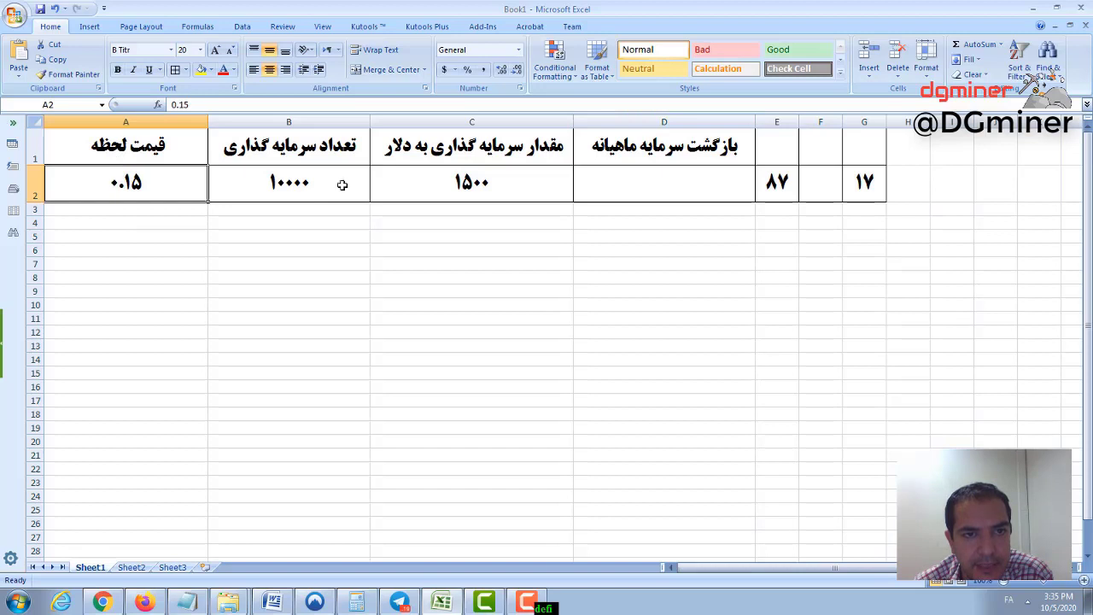
pyautogui.click(275, 179)
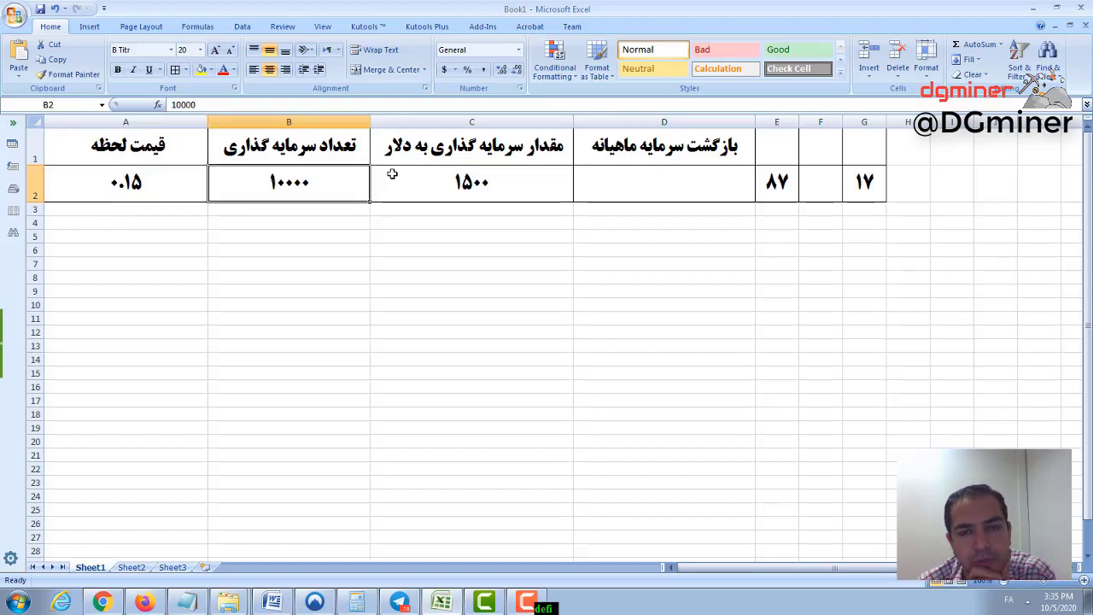
pyautogui.click(442, 178)
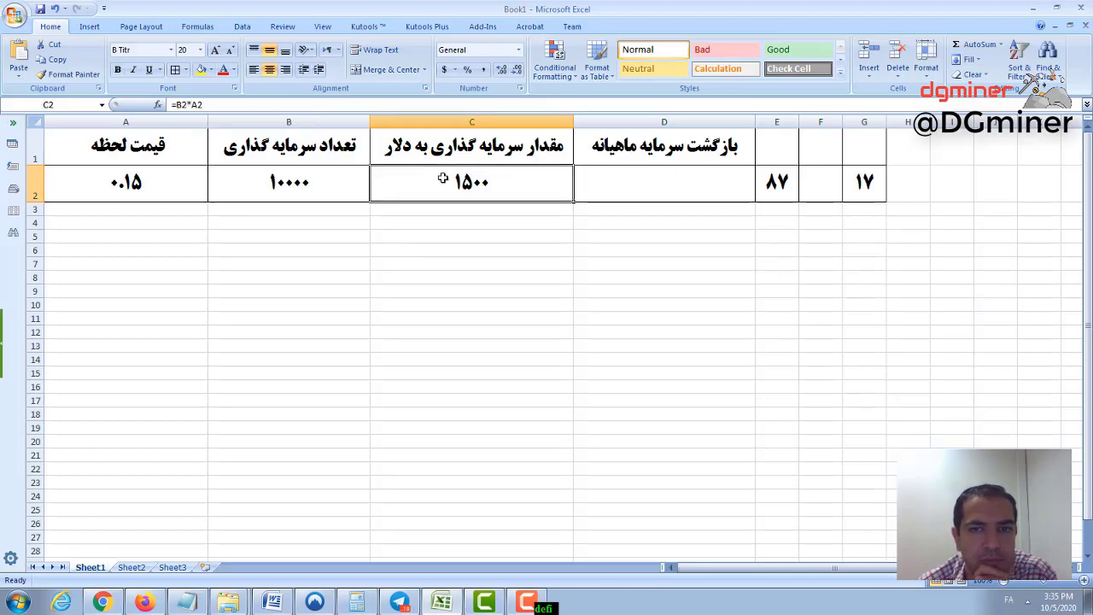
# Switch to Firefox and copy the monthly cash flow figure 367.47 from the BZRX Staking Calculator.
pyautogui.click(144, 602)
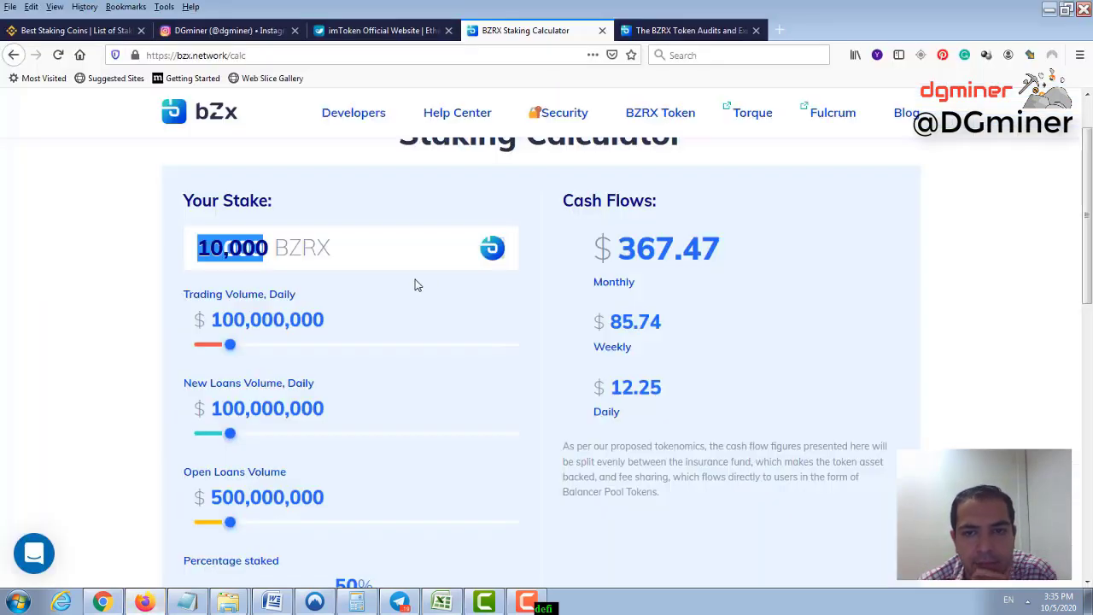
pyautogui.click(285, 205)
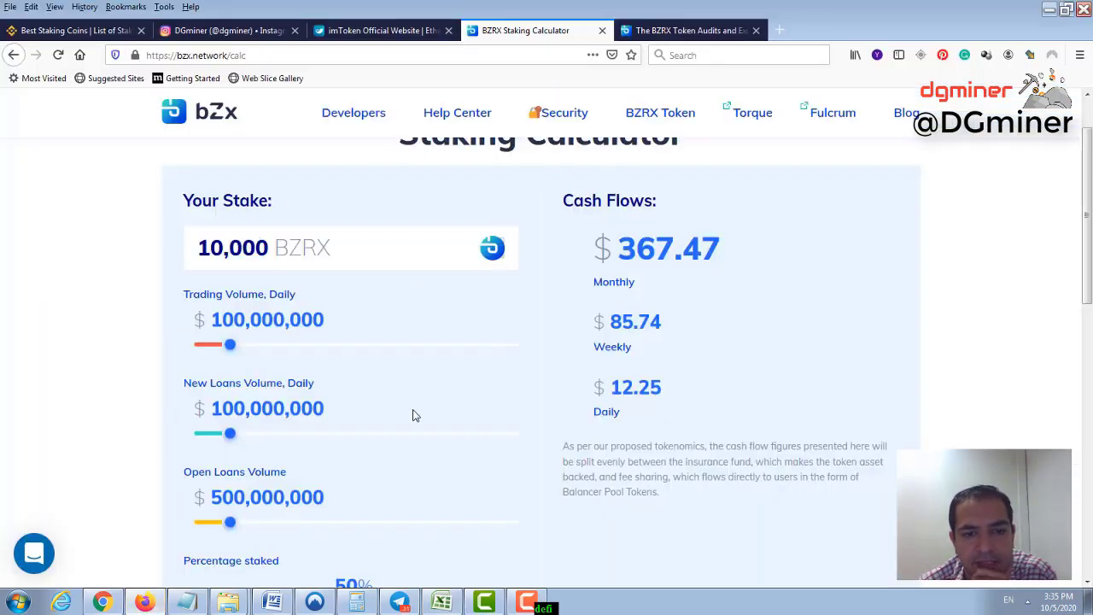
pyautogui.scroll(-3, 472, 422)
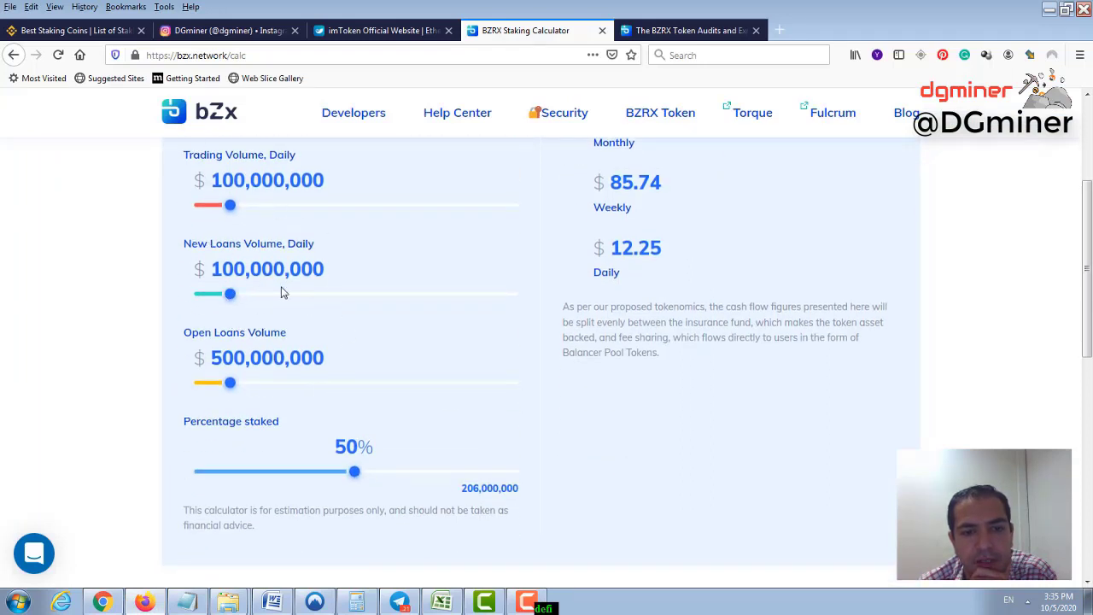
pyautogui.scroll(2, 273, 386)
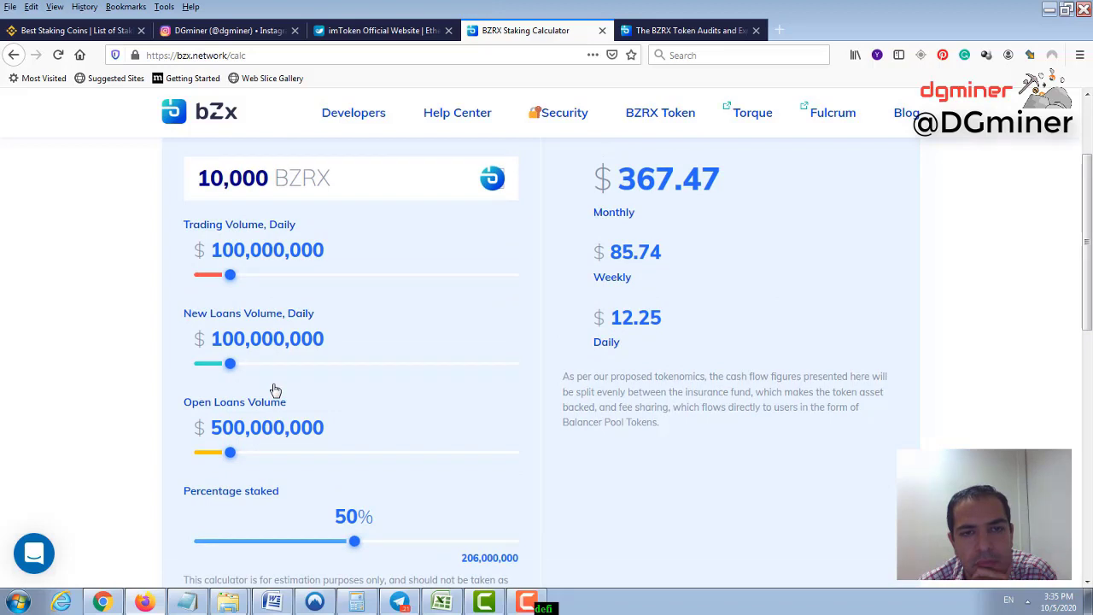
pyautogui.moveTo(664, 251); pyautogui.dragTo(608, 270)
pyautogui.moveTo(725, 187); pyautogui.dragTo(620, 194)
pyautogui.hotkey('ctrl', 'c')
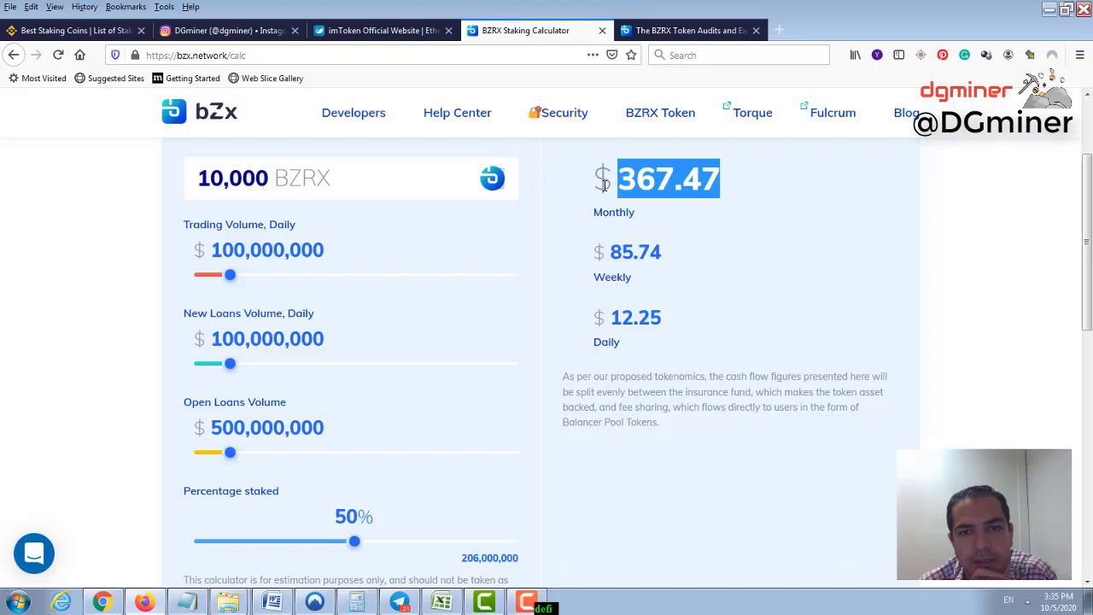
pyautogui.rightClick(653, 180)
pyautogui.click(659, 188)
# Switch to Excel, paste the copied monthly figure into D2 and apply C2's formatting to it with Format Painter.
pyautogui.click(441, 601)
pyautogui.rightClick(703, 183)
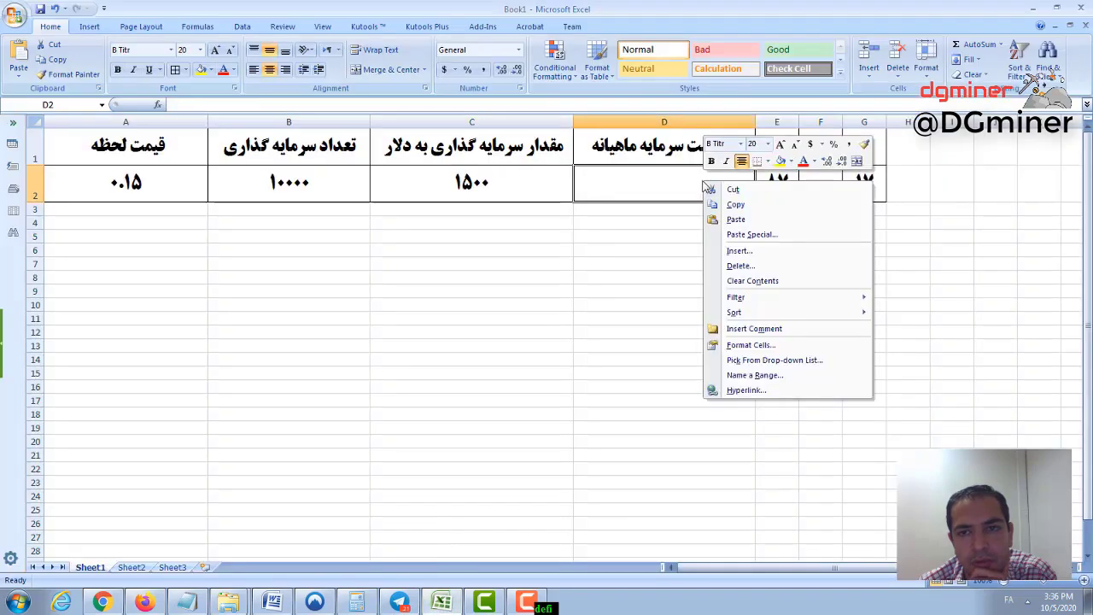
pyautogui.click(735, 219)
pyautogui.click(559, 188)
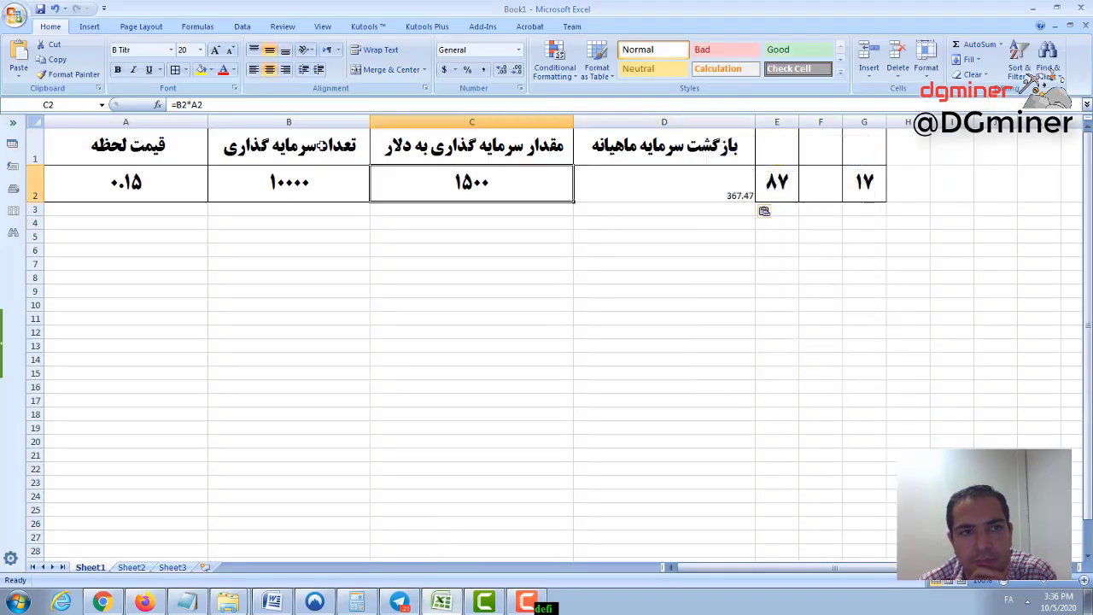
pyautogui.click(68, 74)
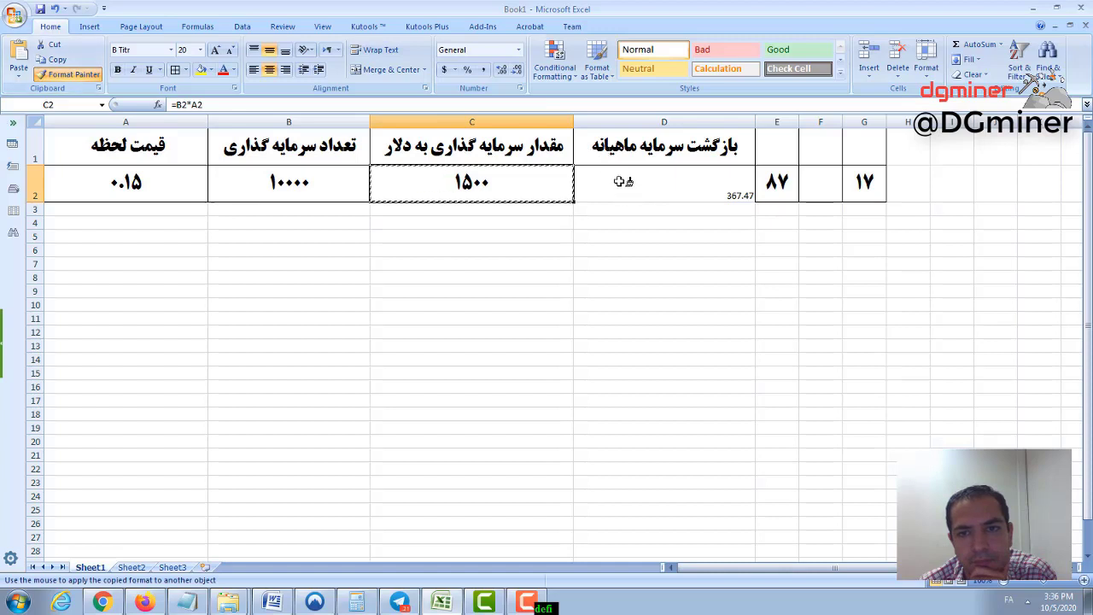
pyautogui.click(721, 192)
# Clear the leftover contents of cells E2:G2.
pyautogui.moveTo(776, 183); pyautogui.dragTo(863, 184)
pyautogui.press('Delete')
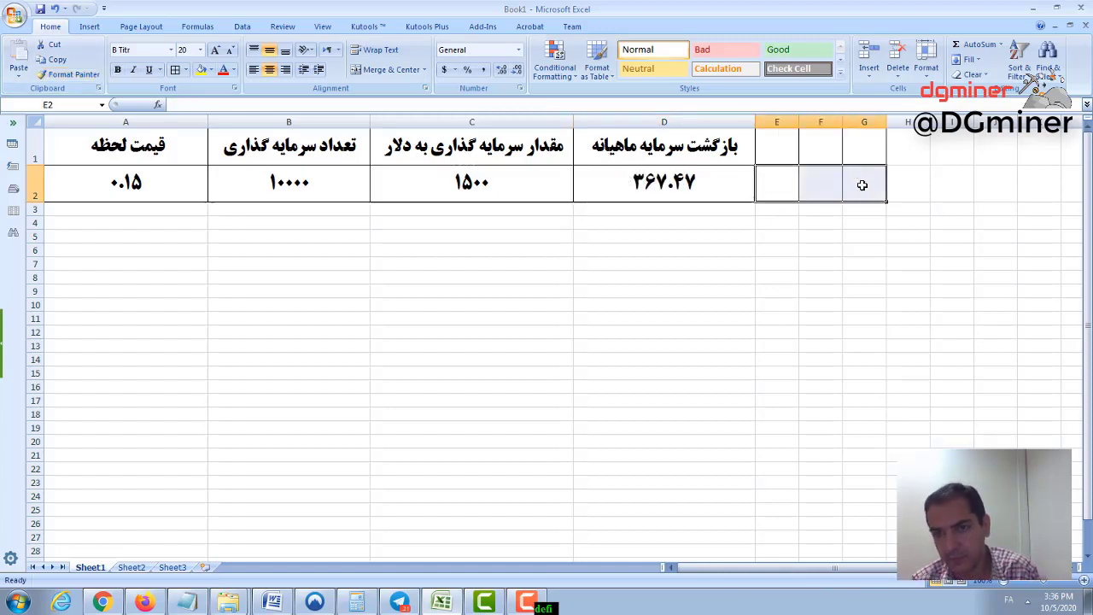
pyautogui.click(774, 211)
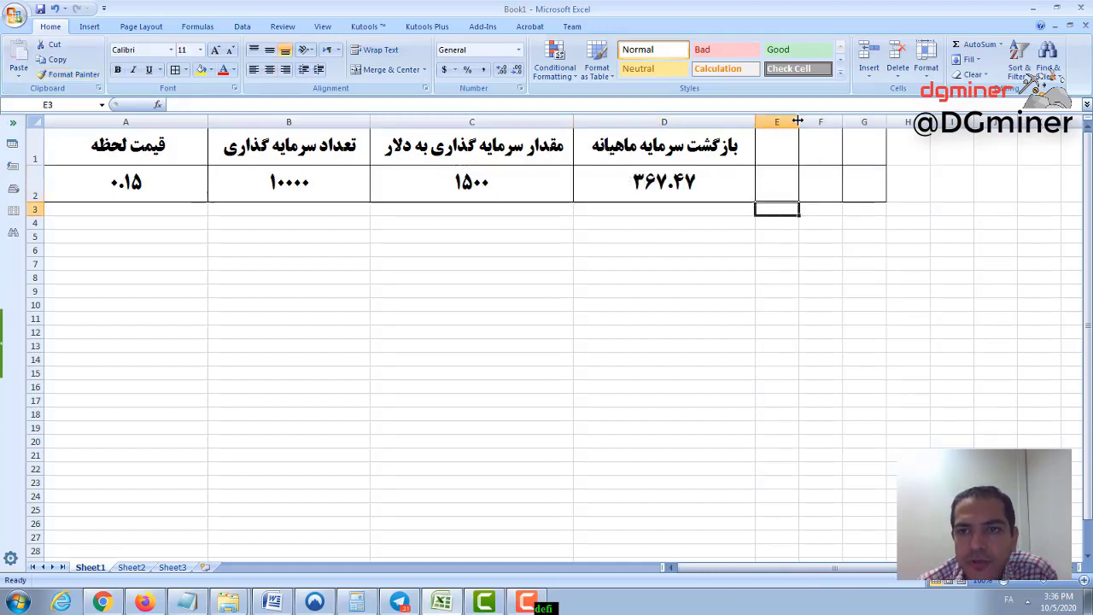
# Enter the heading "دوره بازگشت سرمایه" in E1 and widen column E so it fits.
pyautogui.moveTo(797, 121); pyautogui.dragTo(872, 122)
pyautogui.doubleClick(822, 145)
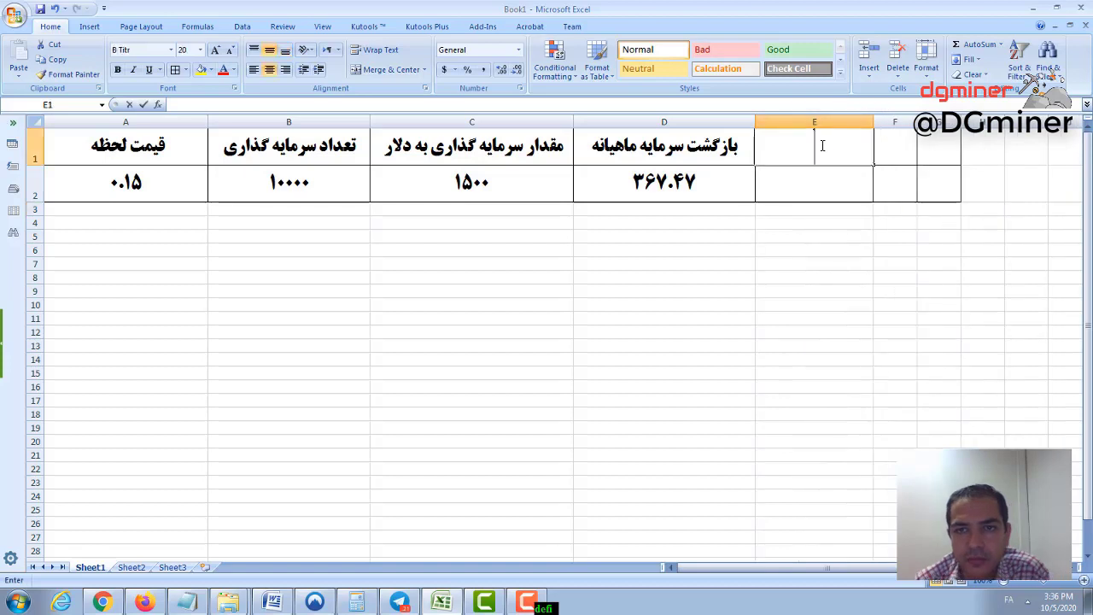
pyautogui.write('د')
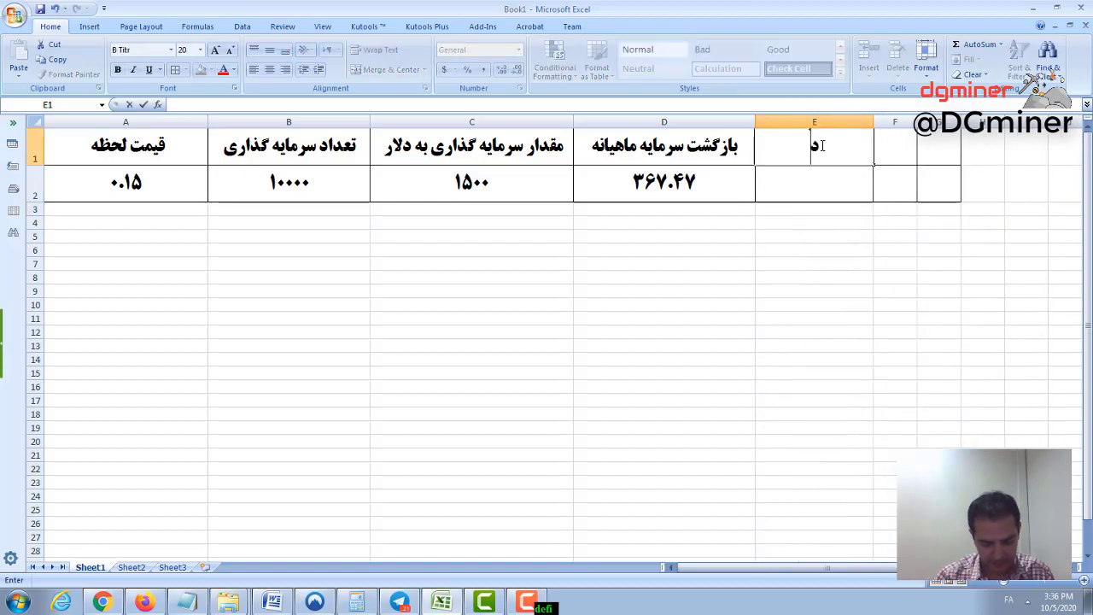
pyautogui.write('وره بازگش')
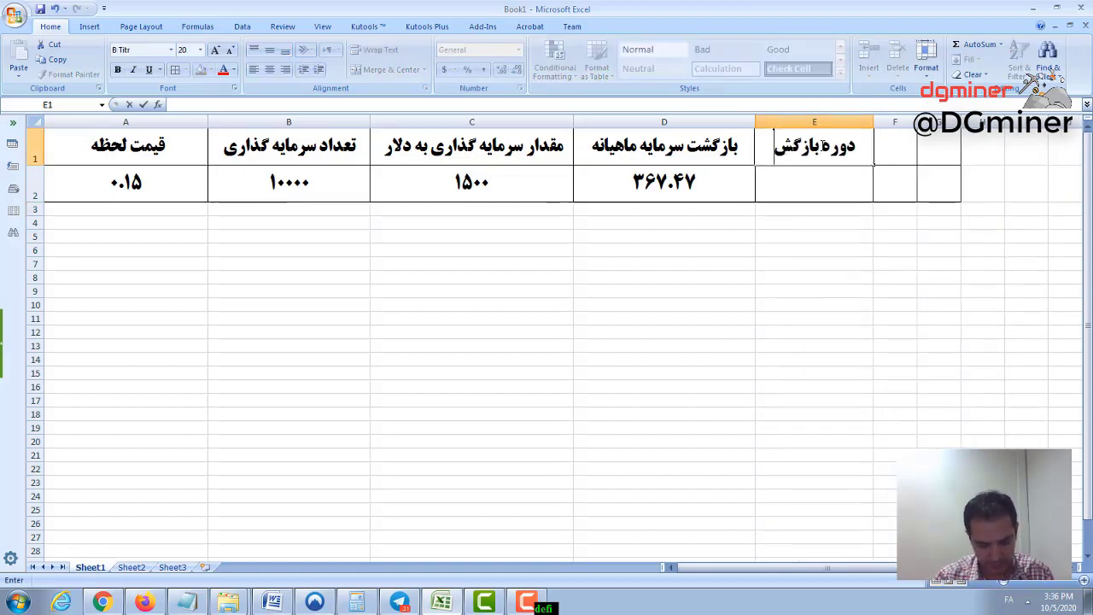
pyautogui.write('ت سرمایه')
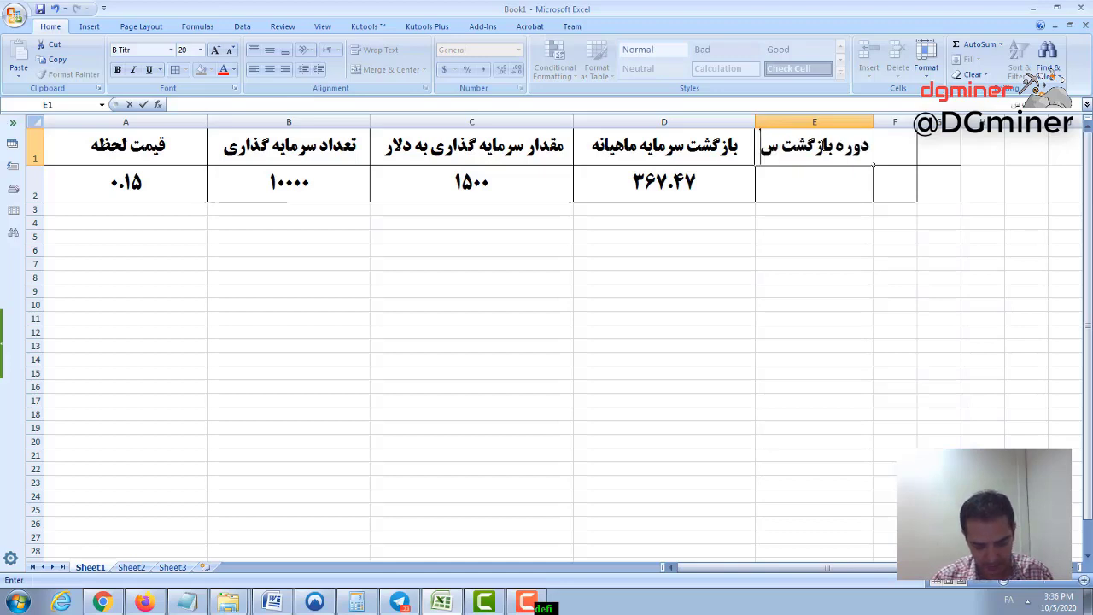
pyautogui.click(796, 234)
pyautogui.moveTo(872, 122); pyautogui.dragTo(896, 121)
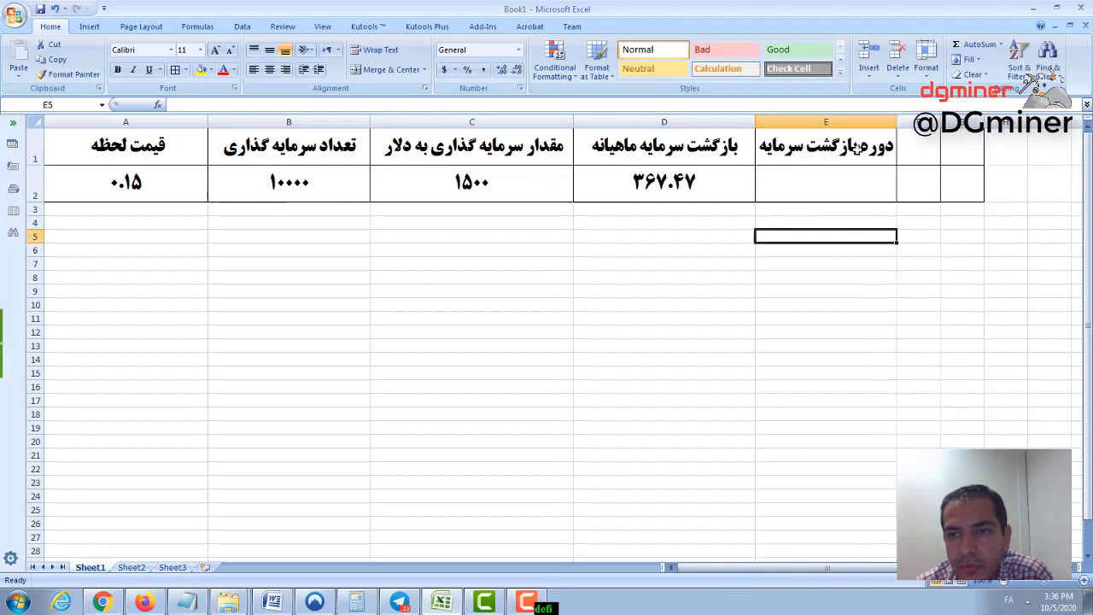
pyautogui.click(833, 178)
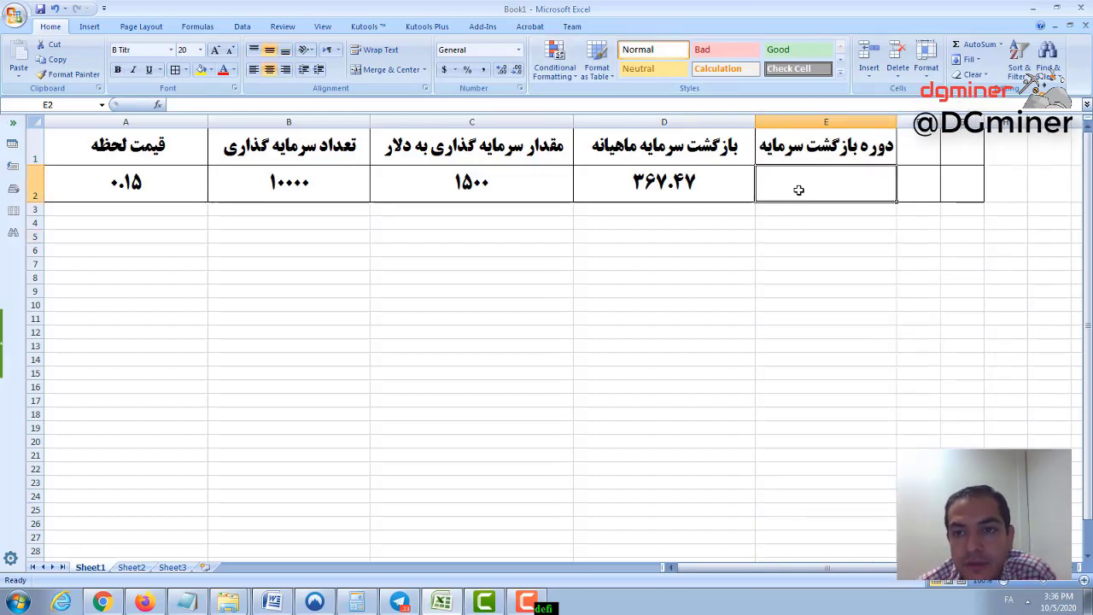
pyautogui.click(702, 184)
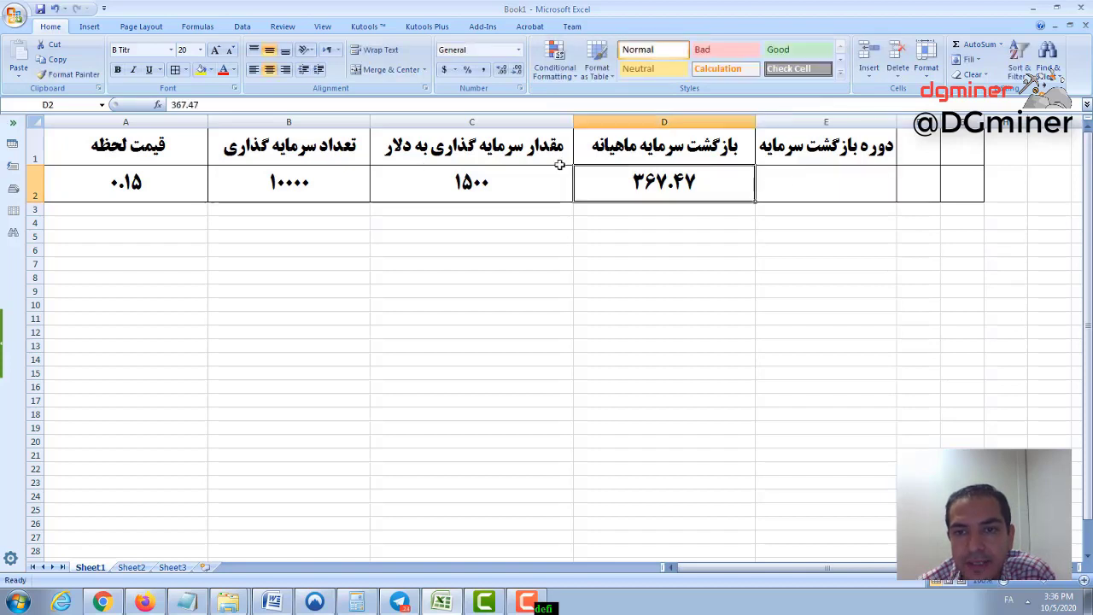
pyautogui.click(795, 187)
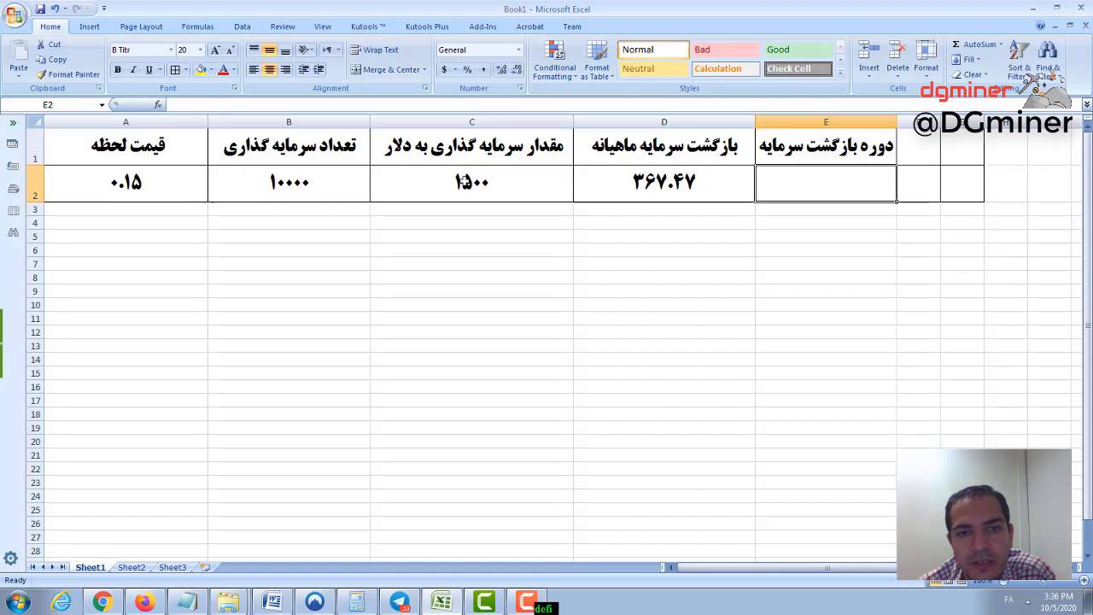
pyautogui.click(441, 182)
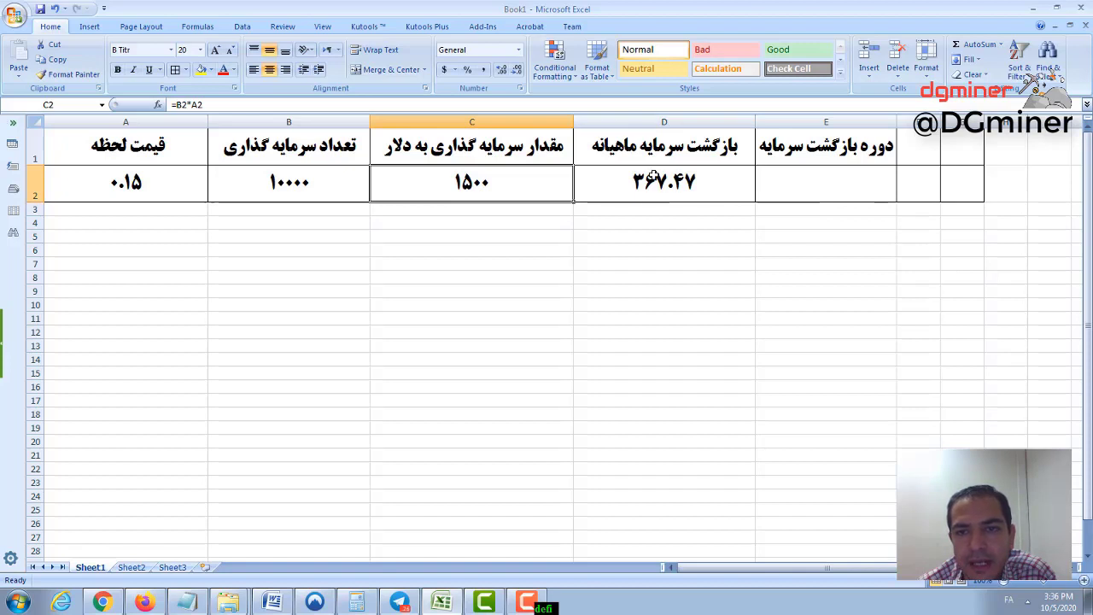
# Calculate the payback period in E2 by dividing the invested dollars by the monthly return with =C2/D2.
pyautogui.click(842, 183)
pyautogui.write('=')
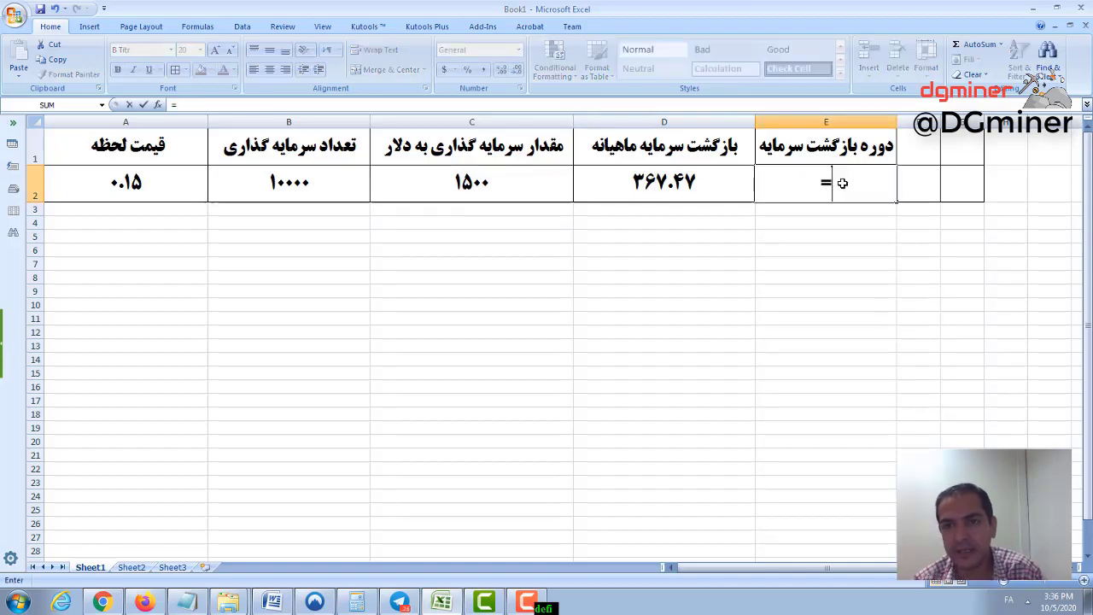
pyautogui.click(488, 184)
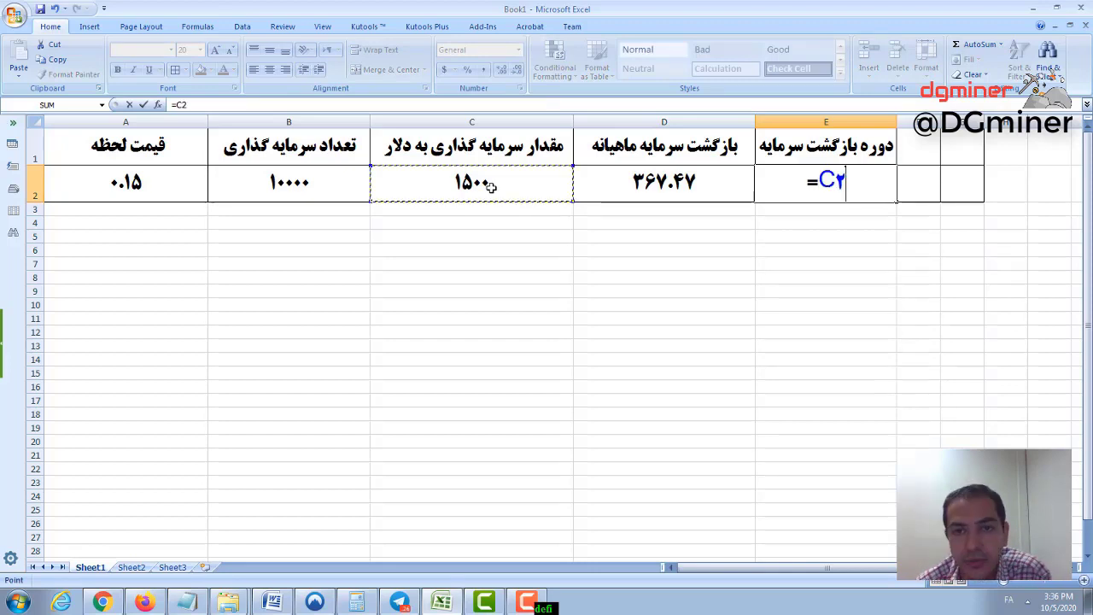
pyautogui.write('/')
pyautogui.press('Left')
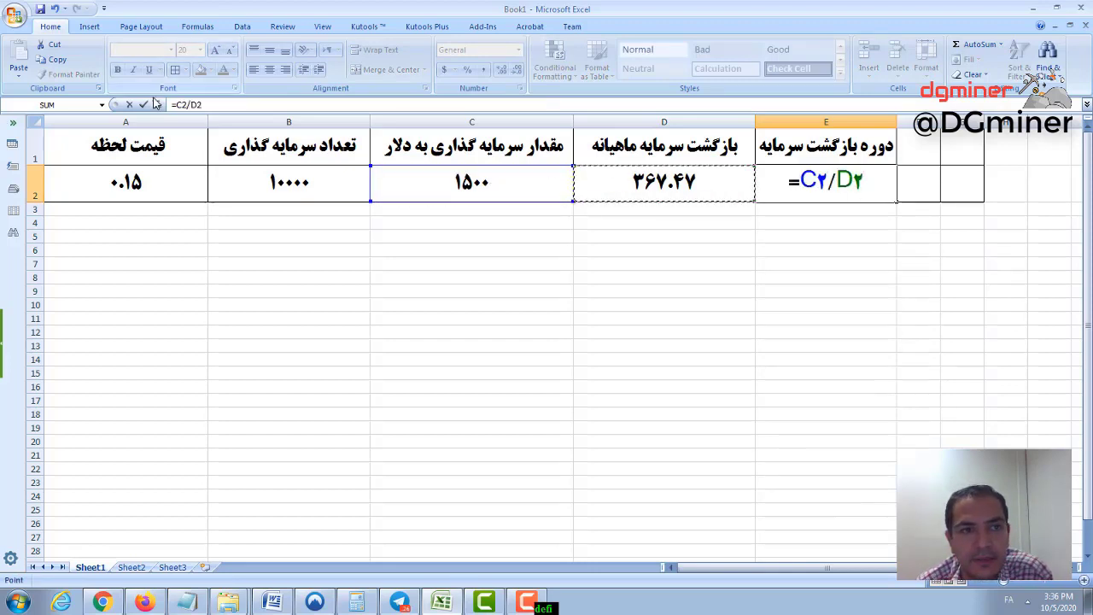
pyautogui.click(143, 104)
pyautogui.click(702, 220)
# Adjust the number format of the payback period in E2 to show three decimal places.
pyautogui.click(825, 182)
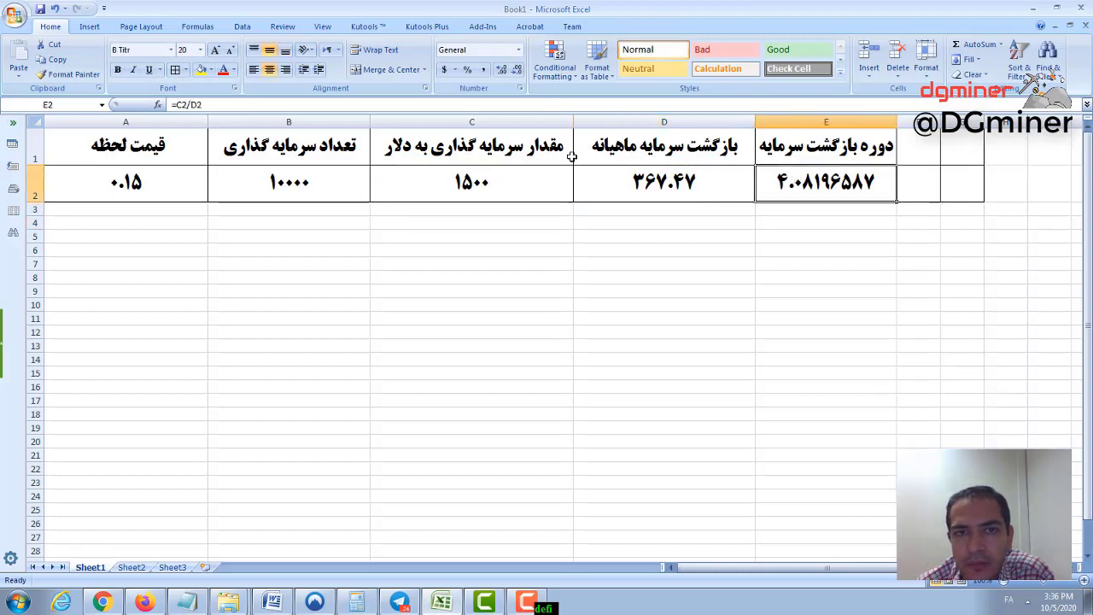
pyautogui.click(501, 70)
pyautogui.click(501, 70)
pyautogui.click(501, 70)
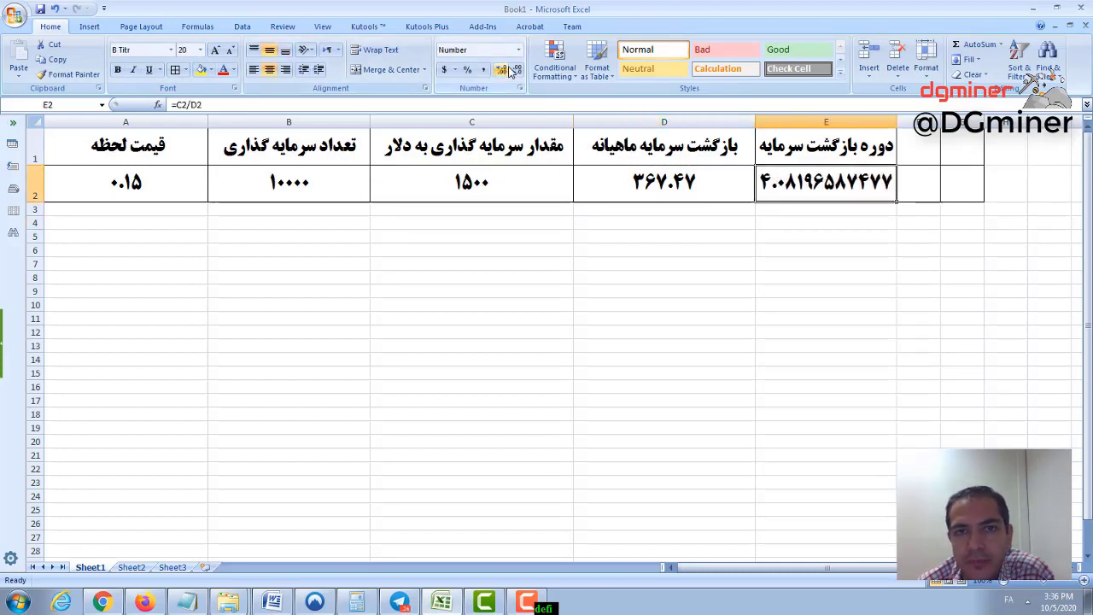
pyautogui.click(516, 70)
pyautogui.click(515, 70)
pyautogui.click(515, 70)
pyautogui.click(516, 70)
pyautogui.click(517, 70)
pyautogui.click(517, 70)
pyautogui.click(516, 70)
pyautogui.click(517, 70)
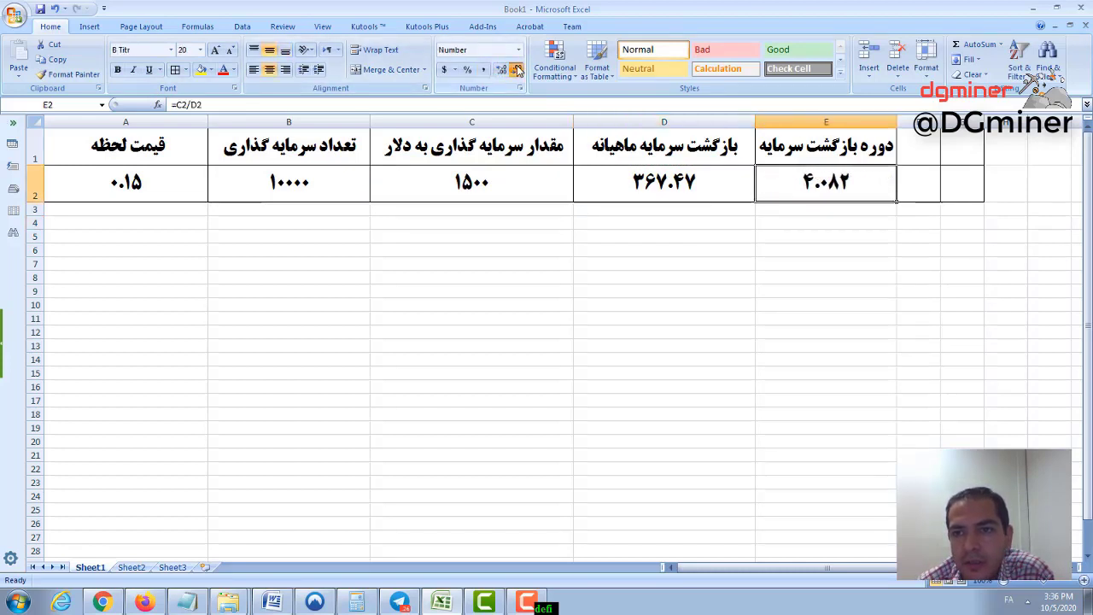
# Format the payback period in E2 to show no decimal places.
pyautogui.click(516, 70)
pyautogui.click(517, 70)
pyautogui.click(517, 70)
# Review the completed table's invested dollars, monthly return and payback period, checking the values and formulas in C2, D2 and E2.
pyautogui.click(664, 182)
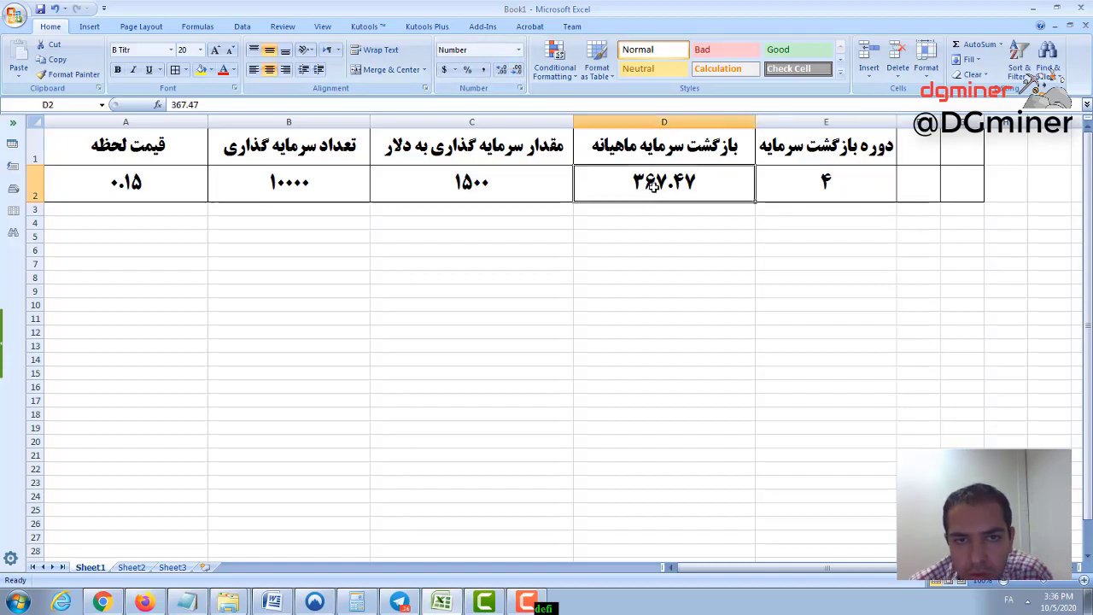
pyautogui.click(444, 173)
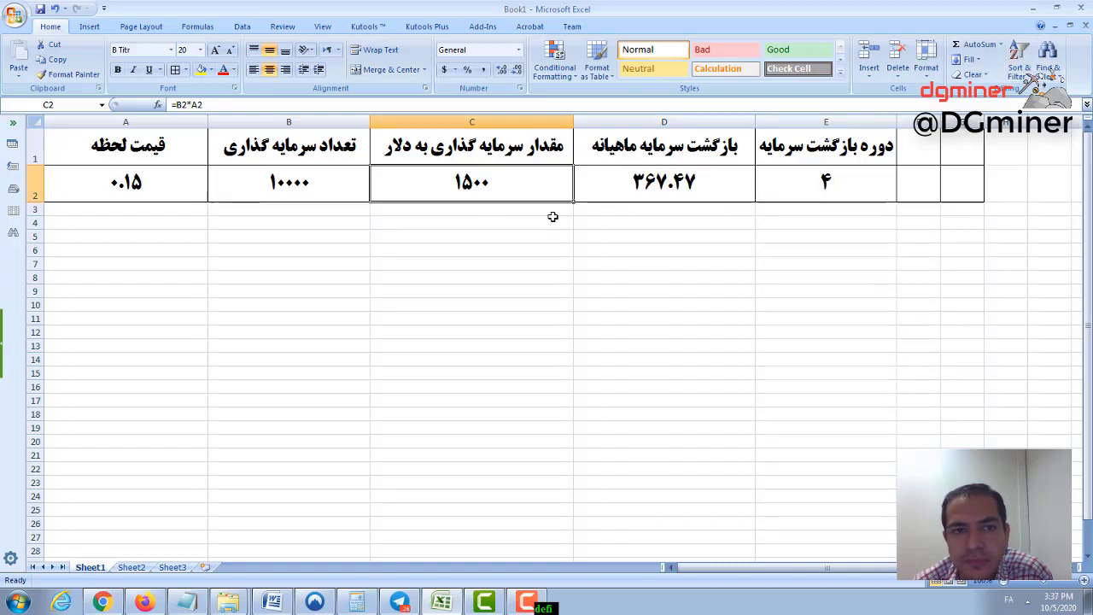
pyautogui.click(842, 185)
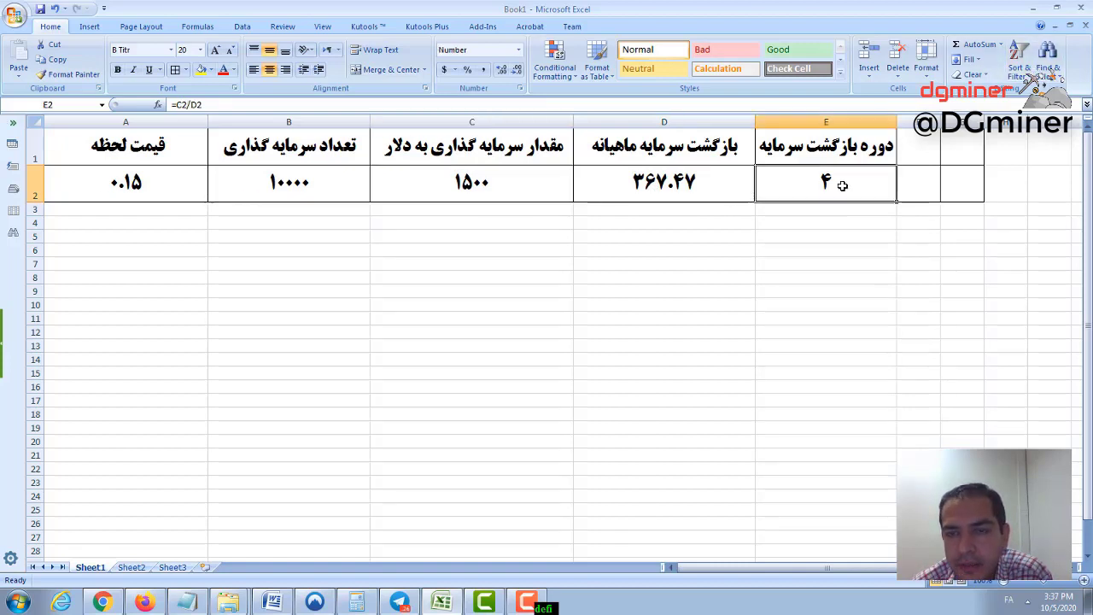
pyautogui.click(524, 225)
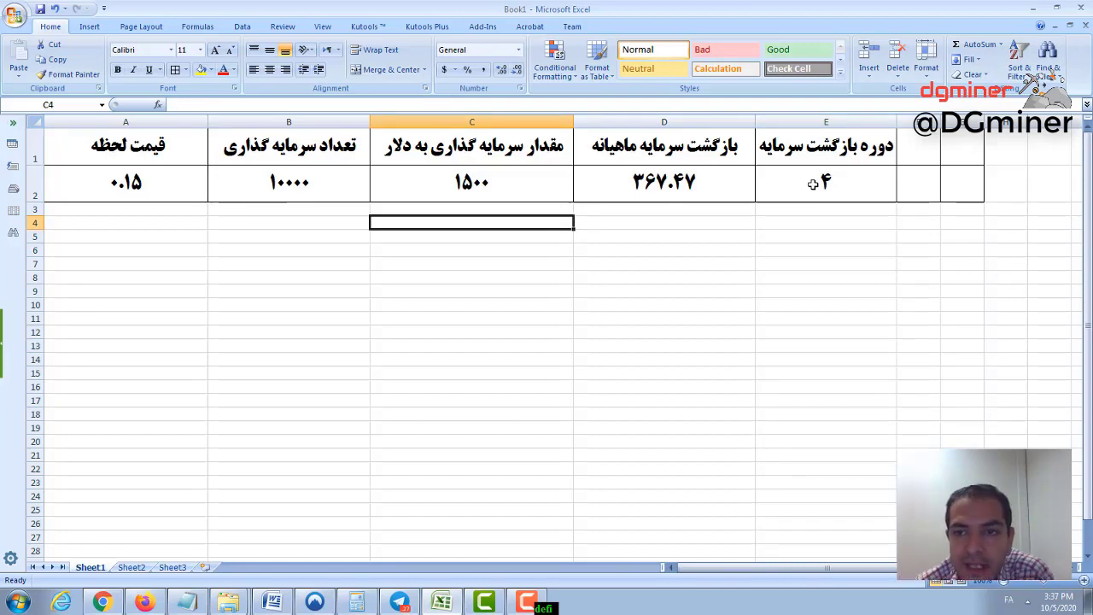
pyautogui.click(768, 222)
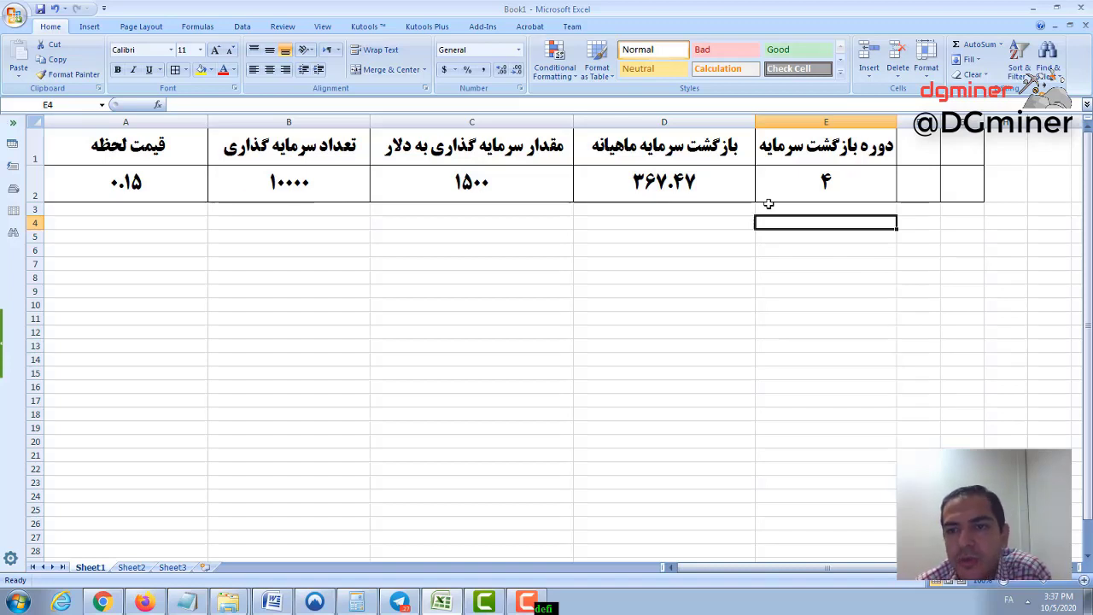
pyautogui.click(765, 209)
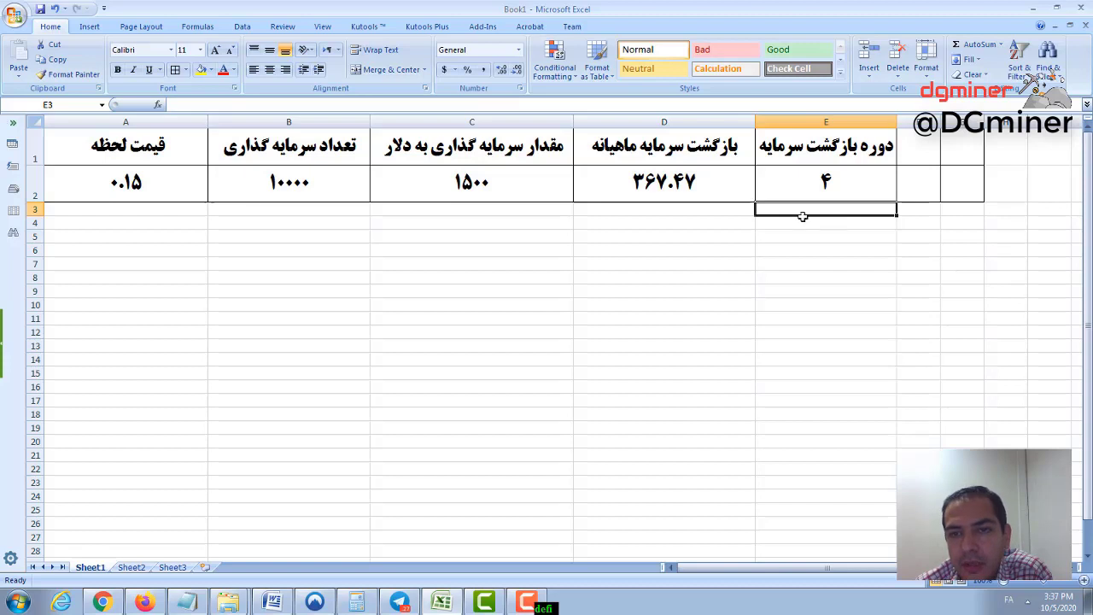
pyautogui.click(305, 226)
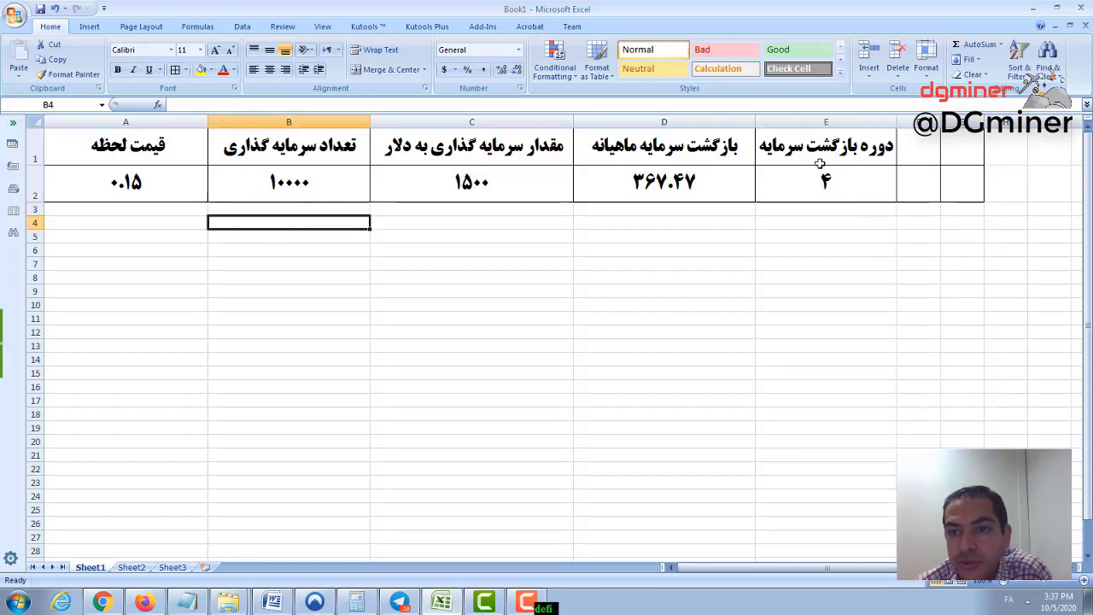
pyautogui.click(790, 219)
pyautogui.click(677, 217)
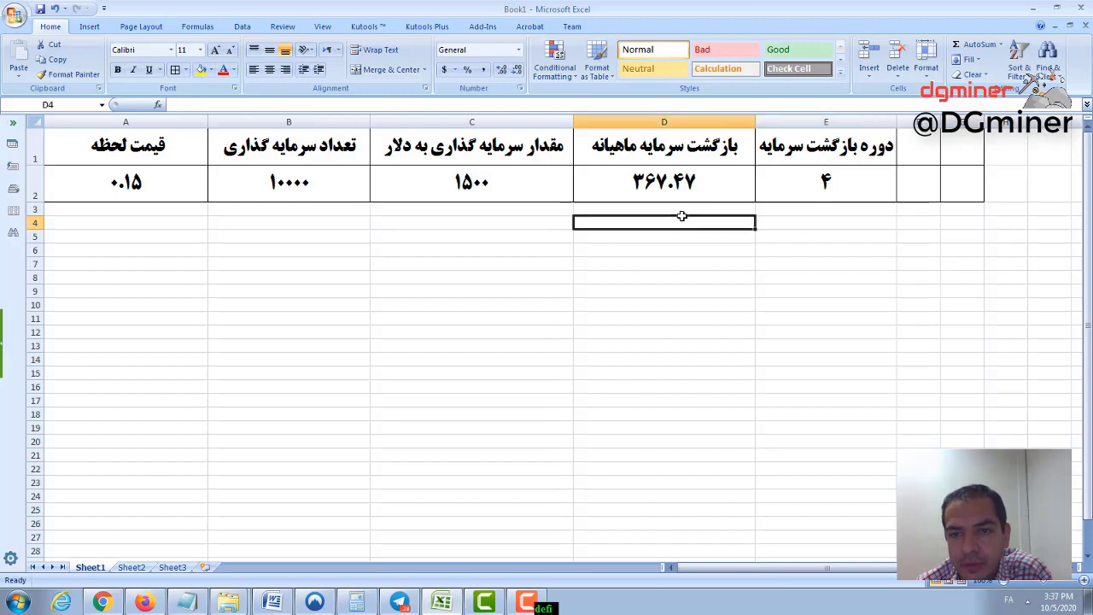
pyautogui.click(490, 222)
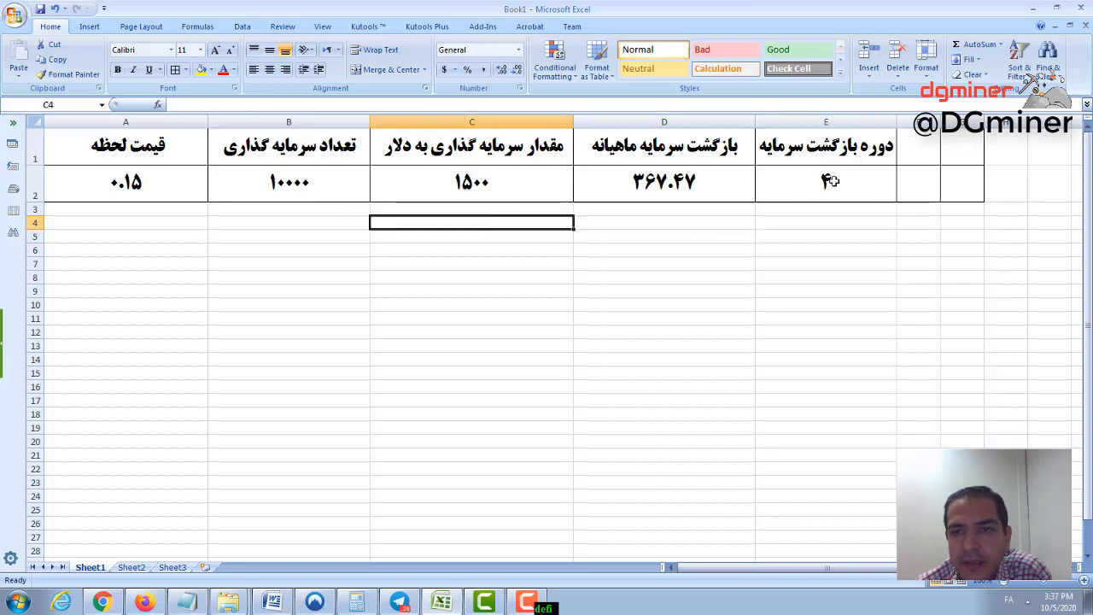
pyautogui.click(310, 223)
pyautogui.click(442, 223)
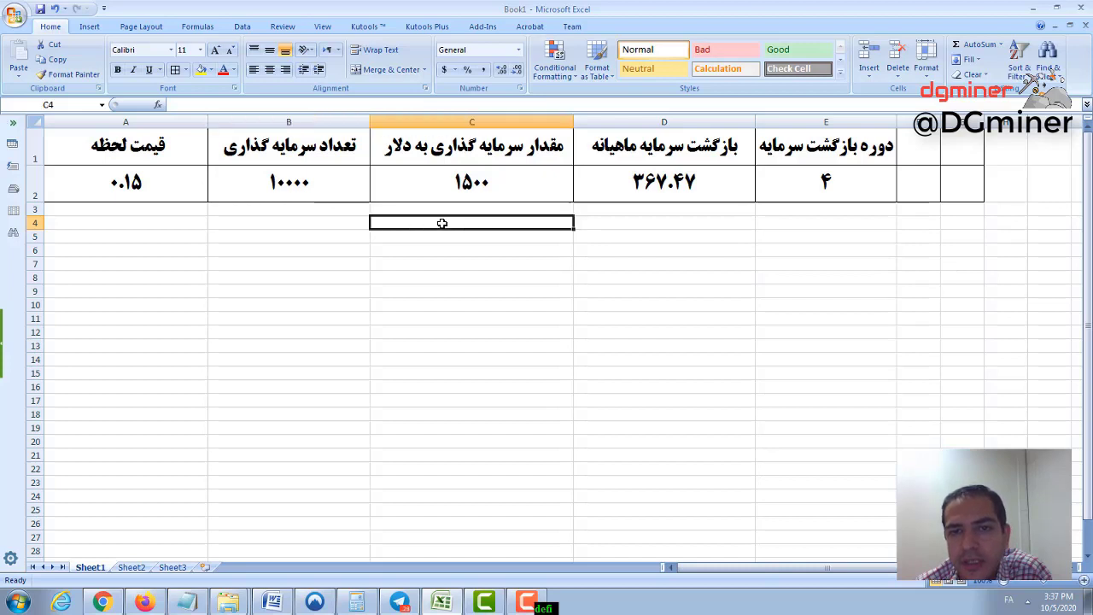
pyautogui.click(600, 223)
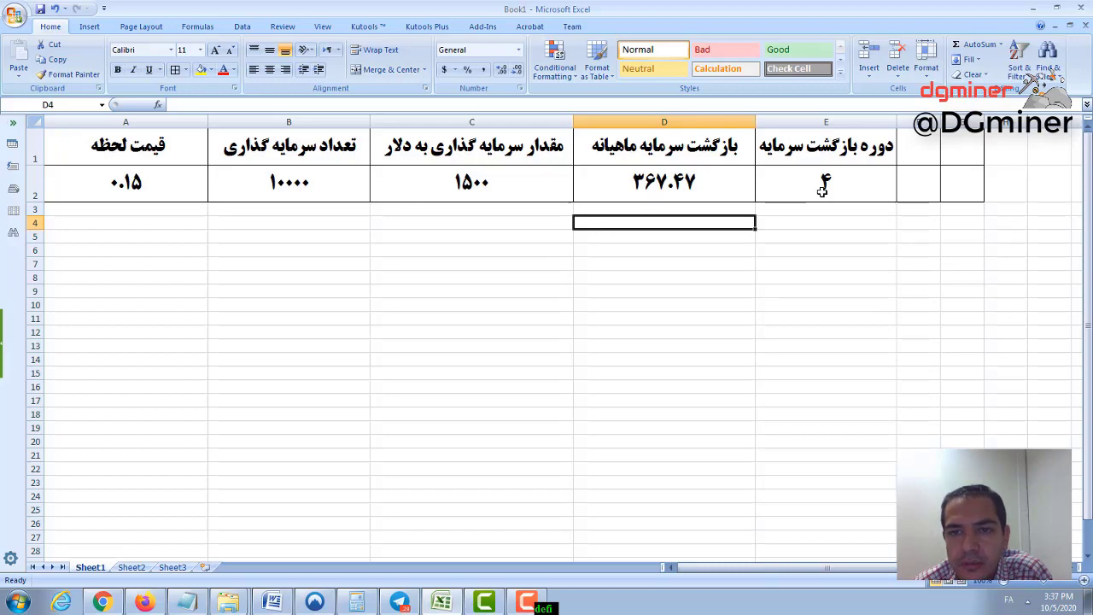
# Switch to the BZRX Staking Calculator in Firefox and examine the staked token amount beside its estimated returns.
pyautogui.click(230, 570)
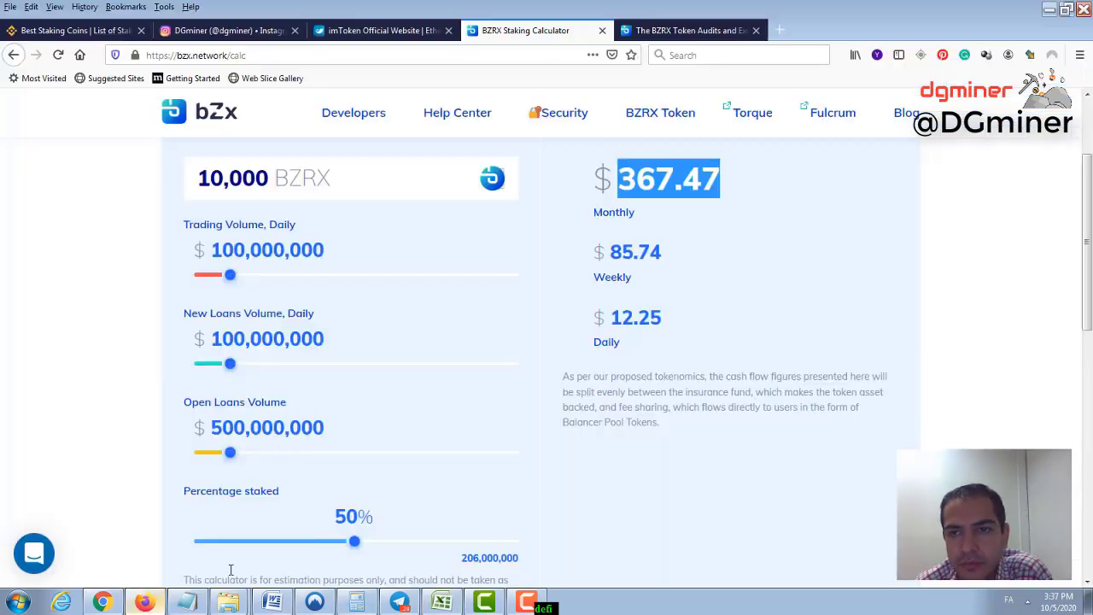
pyautogui.click(760, 237)
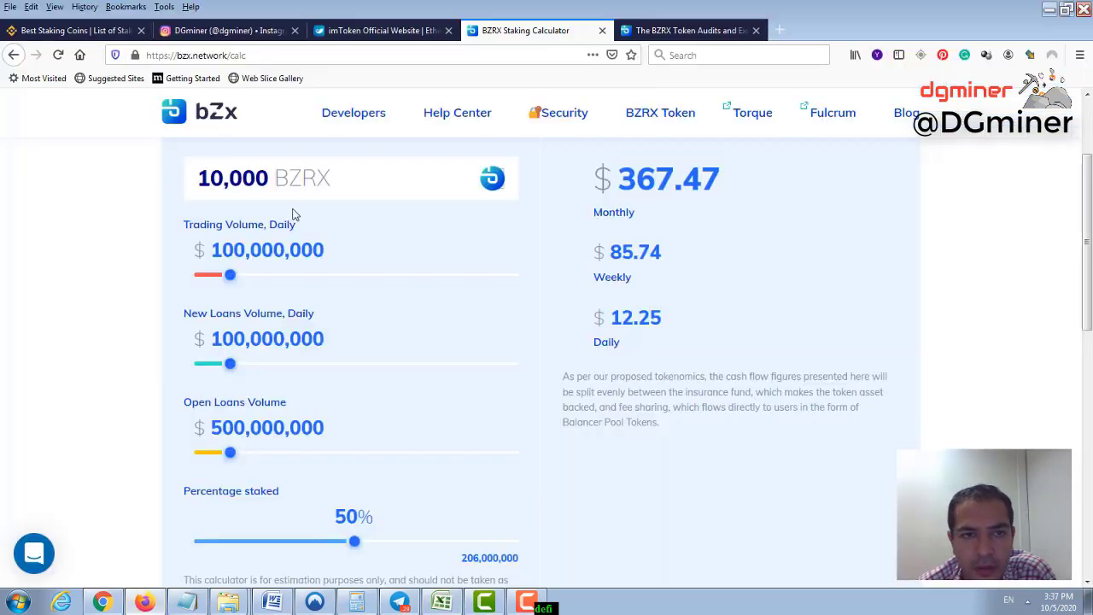
pyautogui.moveTo(380, 178); pyautogui.dragTo(137, 219)
pyautogui.click(366, 198)
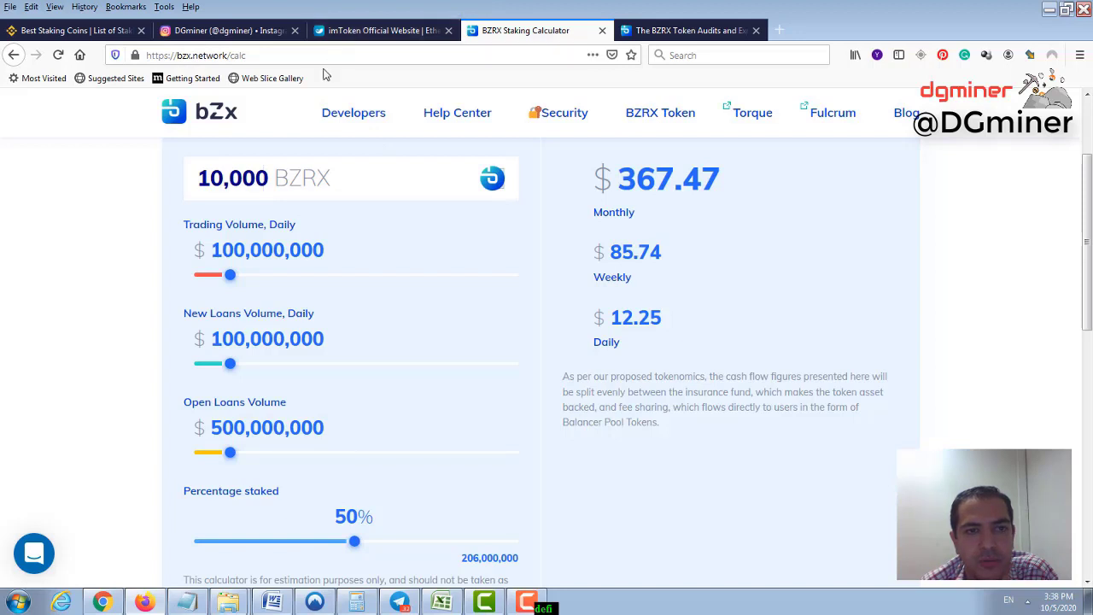
pyautogui.moveTo(296, 177); pyautogui.dragTo(201, 178)
pyautogui.click(282, 175)
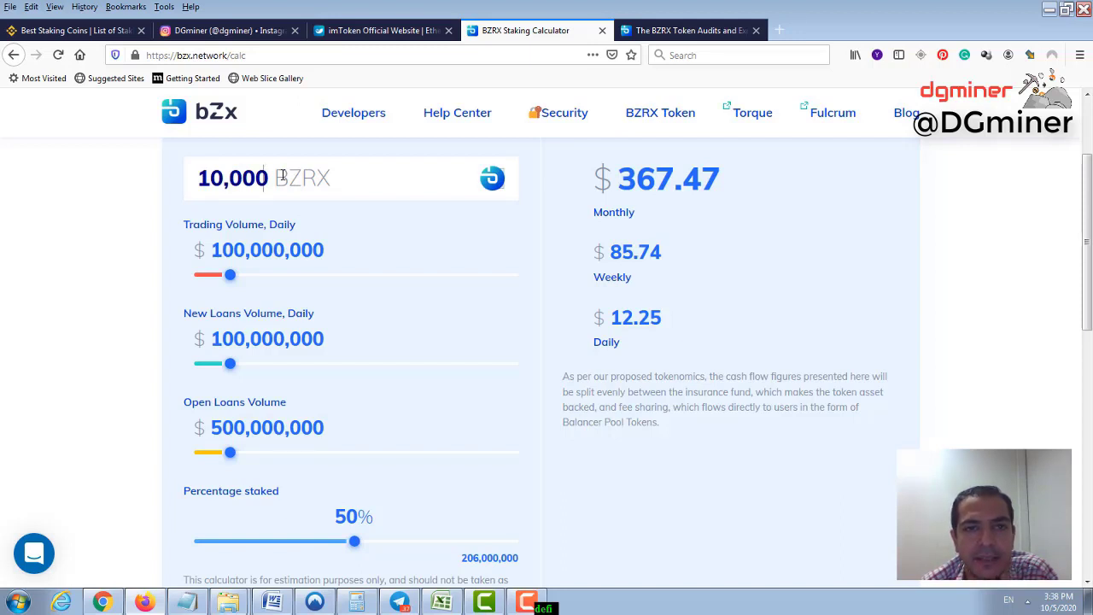
# View the imToken official website and look over its wallet download options and app preview.
pyautogui.click(376, 34)
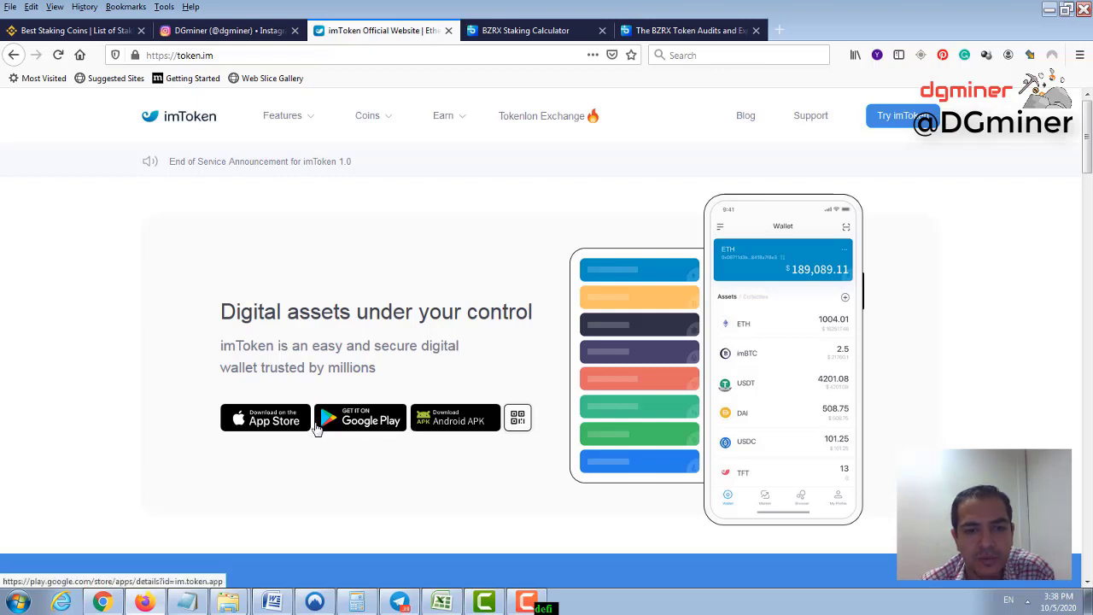
pyautogui.scroll(-3, 743, 348)
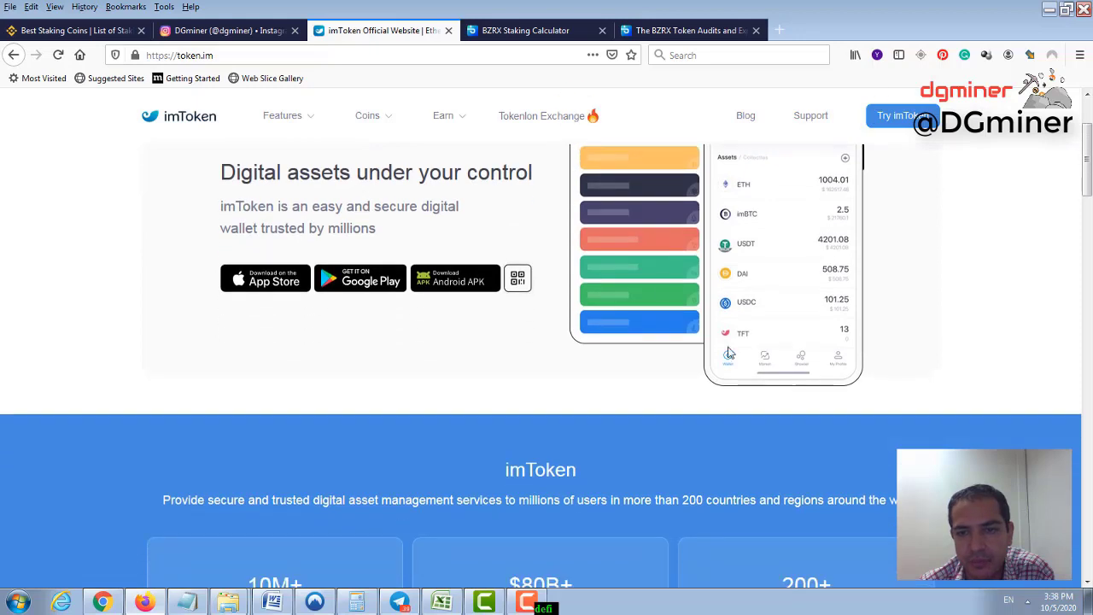
pyautogui.scroll(3, 743, 348)
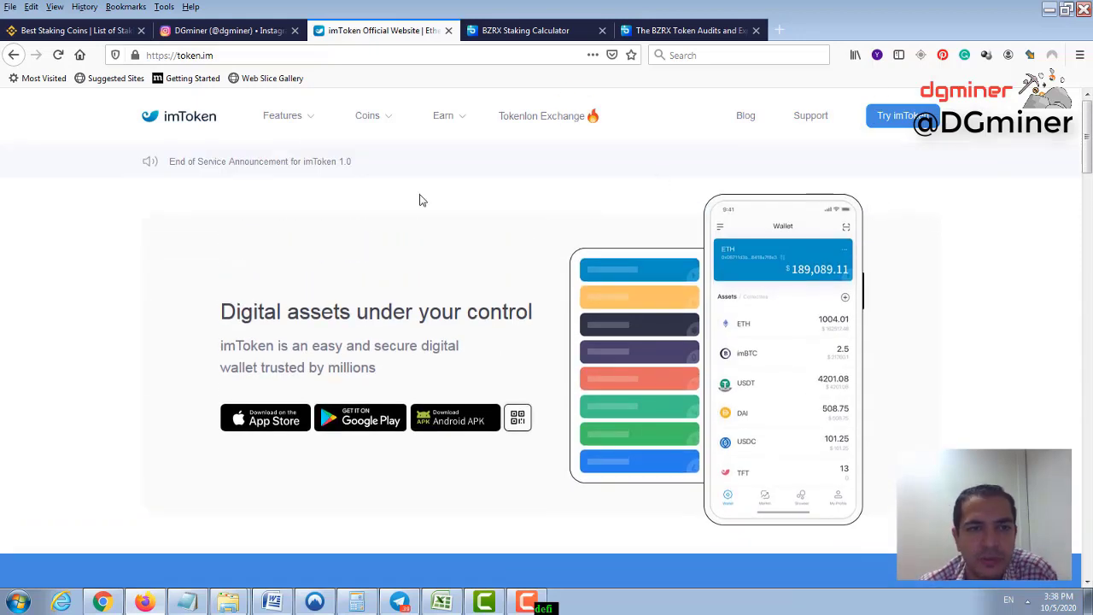